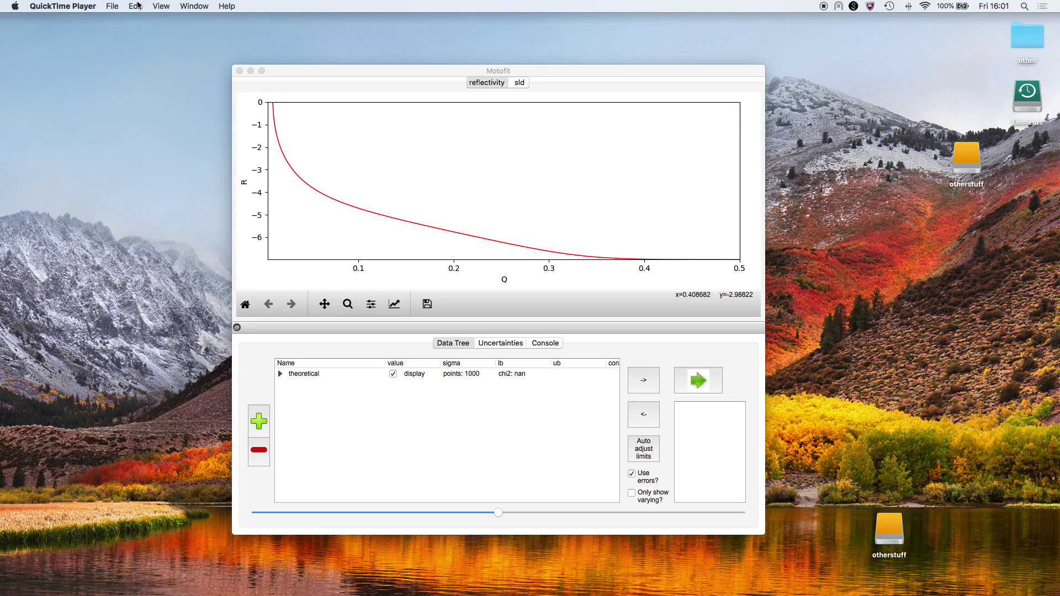
- Load e361r.txt from the refnx/analysis/test folder via Data > Load Data
click(322, 74)
click(98, 6)
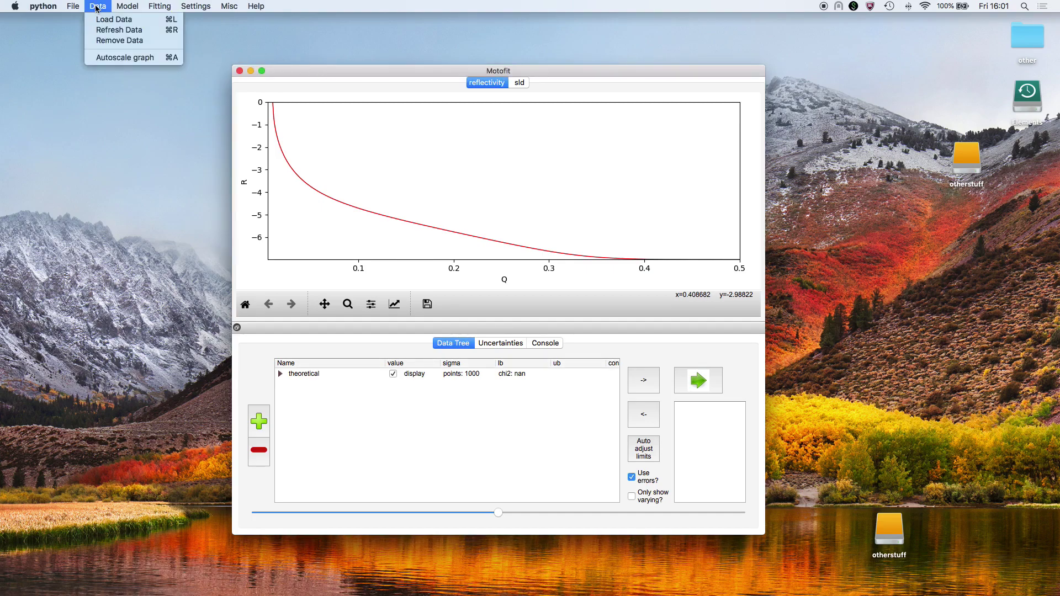
click(99, 21)
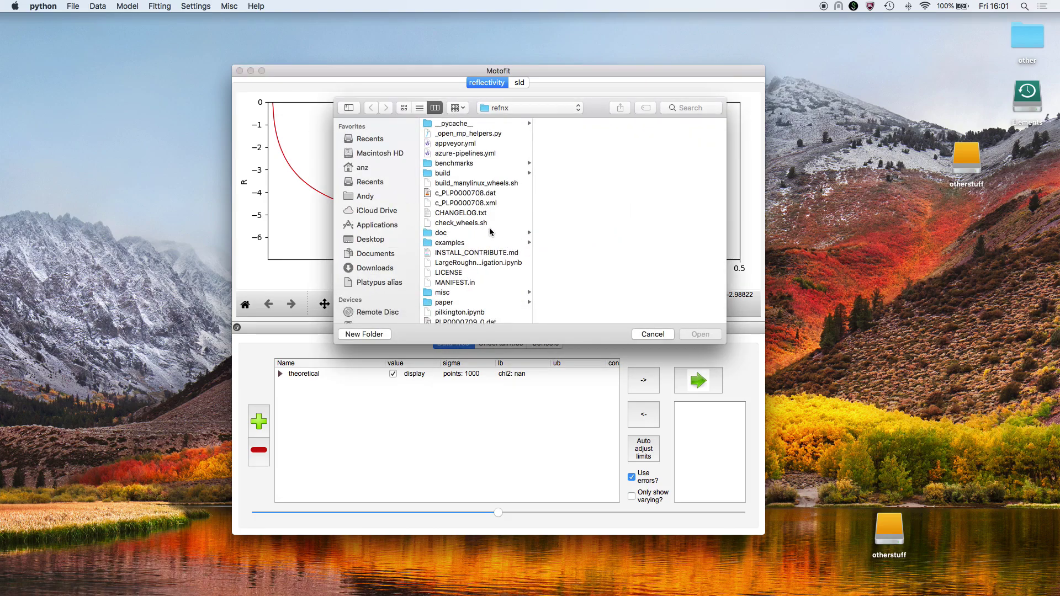
scroll(481, 221, down, 5)
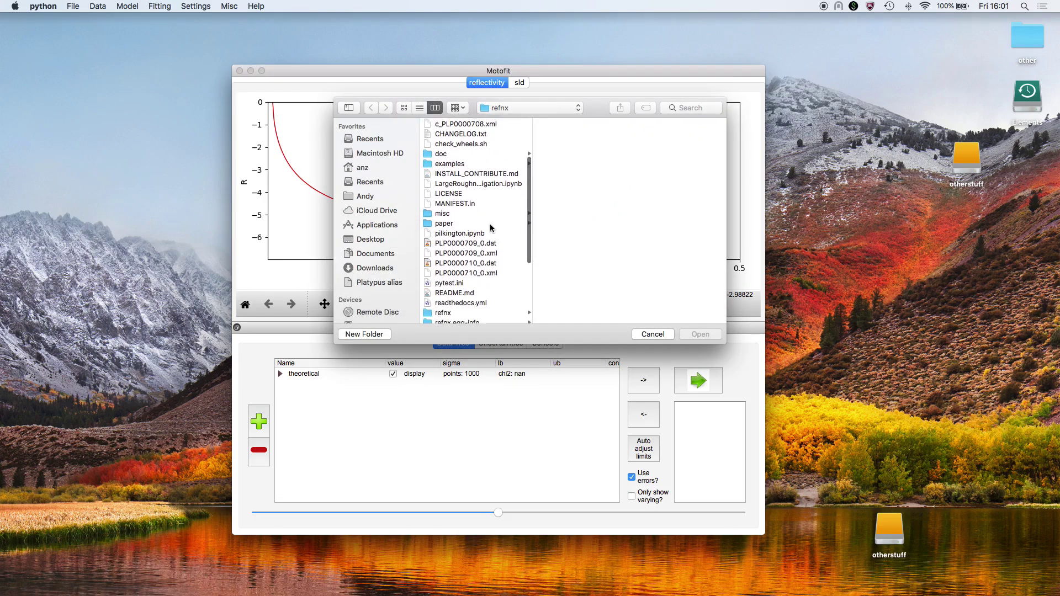
scroll(472, 222, down, 7)
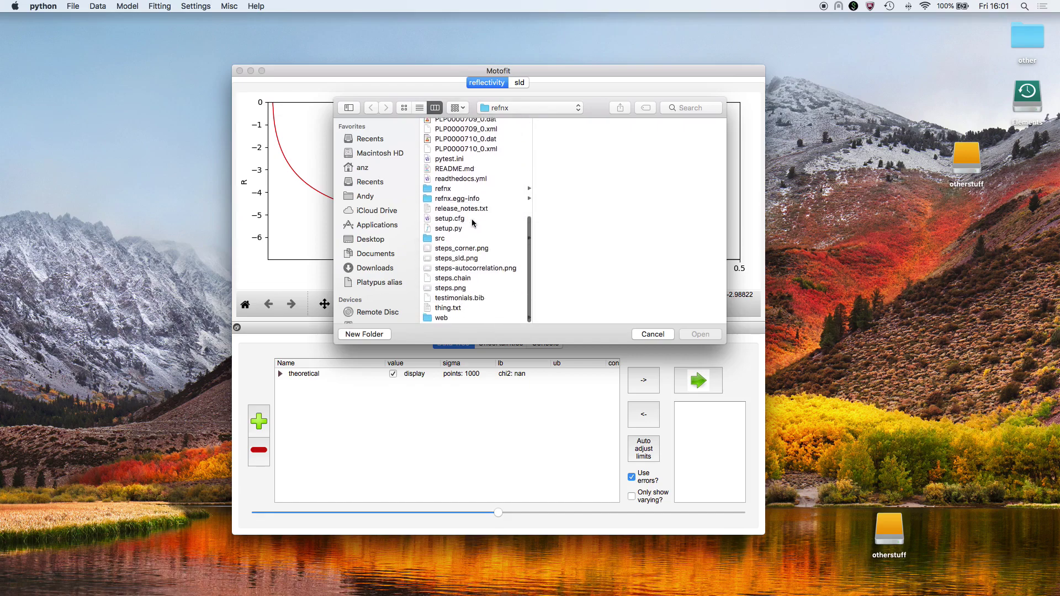
click(467, 191)
click(585, 154)
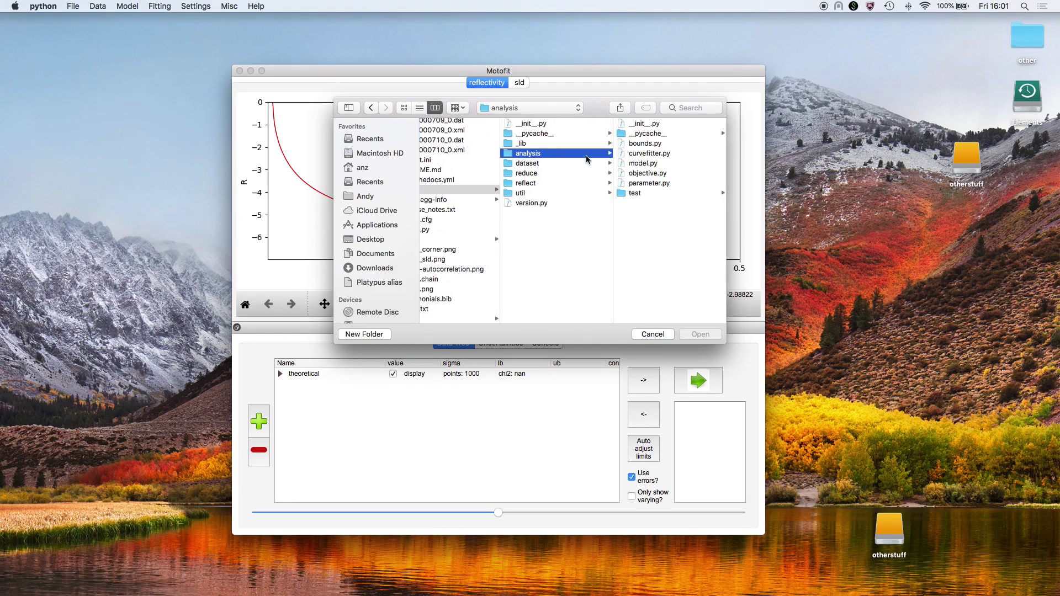
click(654, 193)
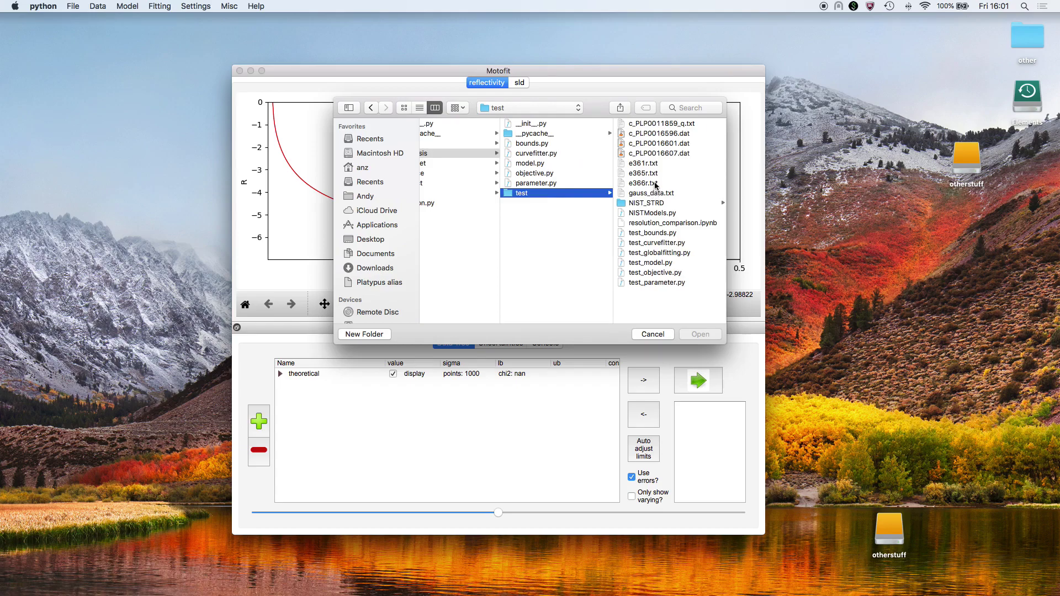
click(666, 165)
key(Return)
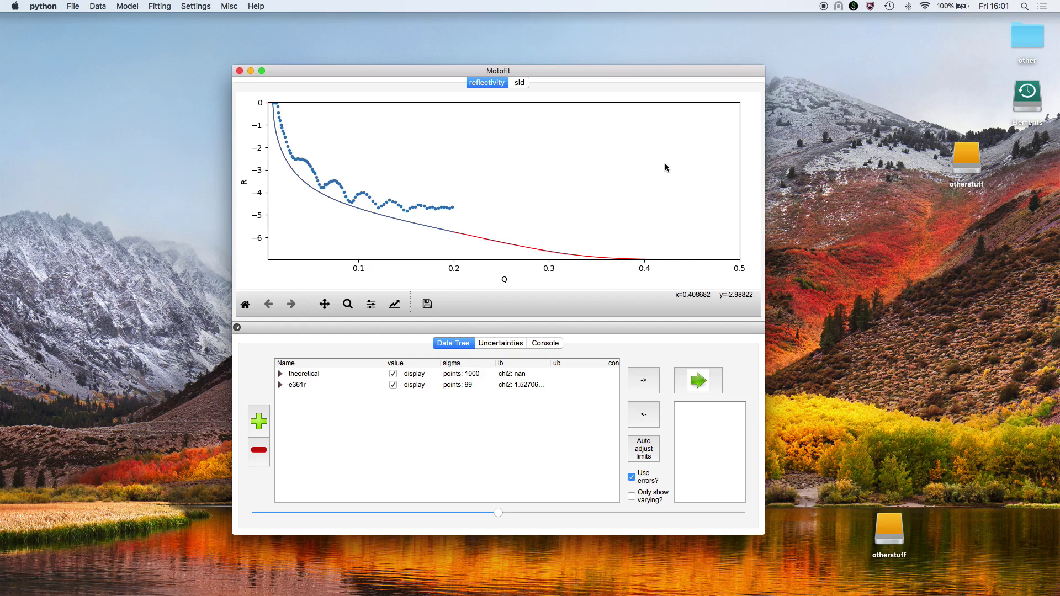
- Expand e361r > model > structure in the Data Tree to list its layers
click(303, 388)
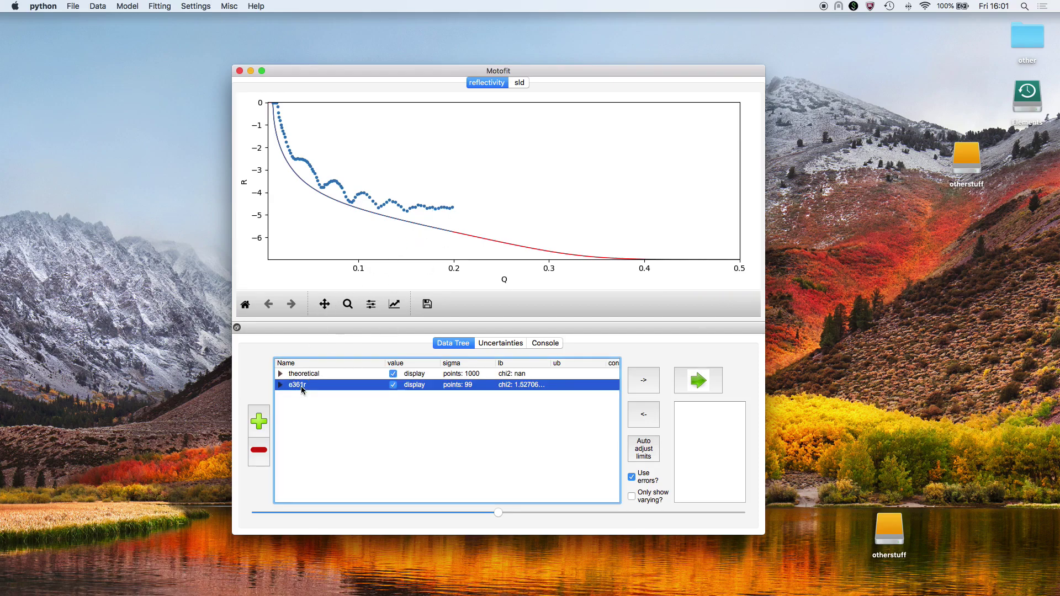
click(280, 386)
key(Down)
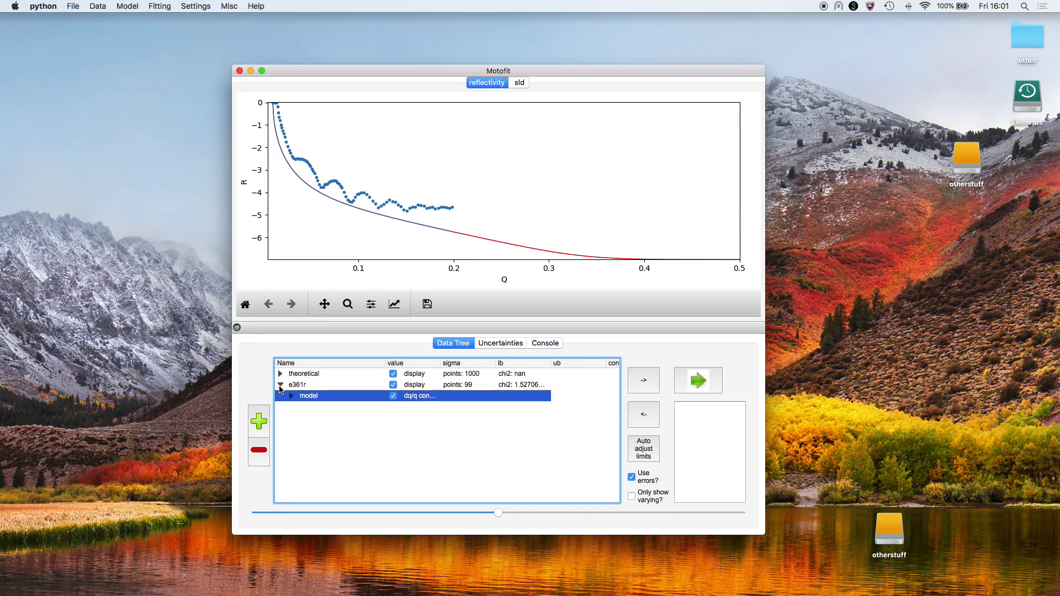
key(Right)
key(Down)
key(Down)
key(Down)
key(Down)
key(Right)
key(Down)
key(Down)
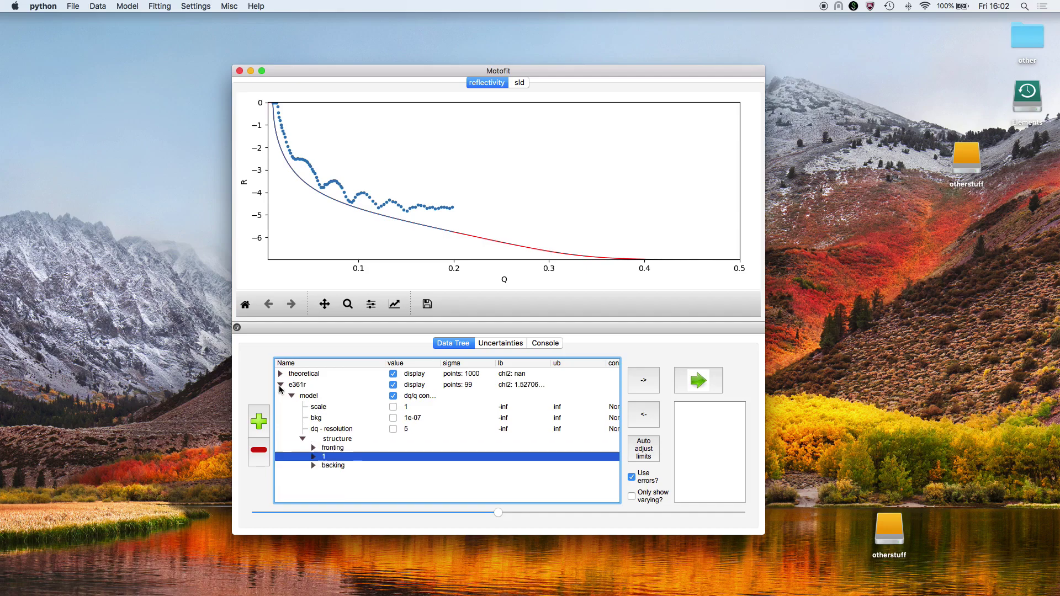
- Move the window and detach the Data Tree into an enlarged floating panel
drag(402, 72, 289, 15)
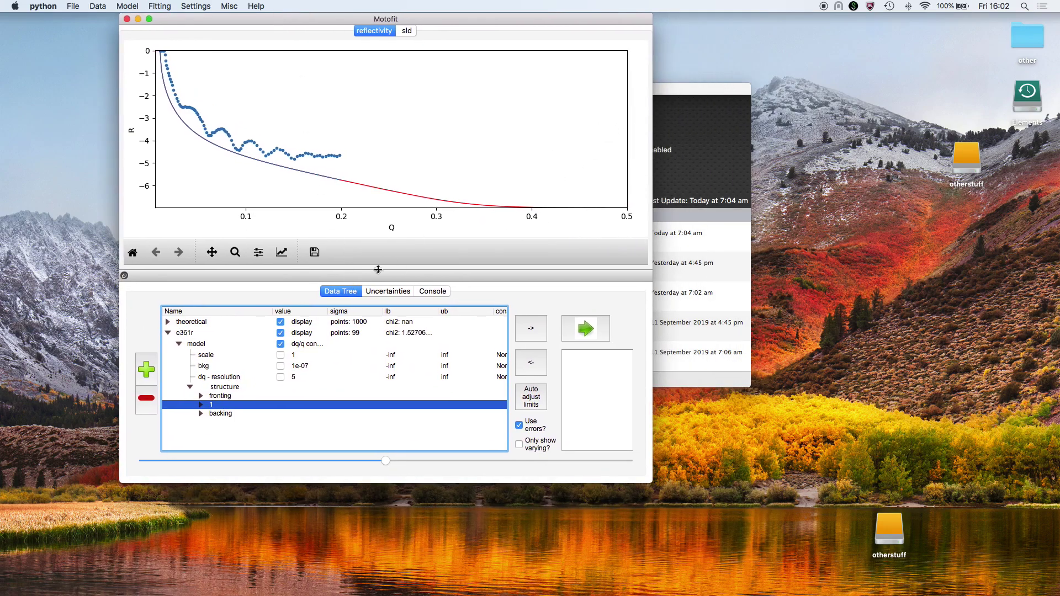
drag(328, 278, 690, 11)
drag(1017, 243, 1041, 486)
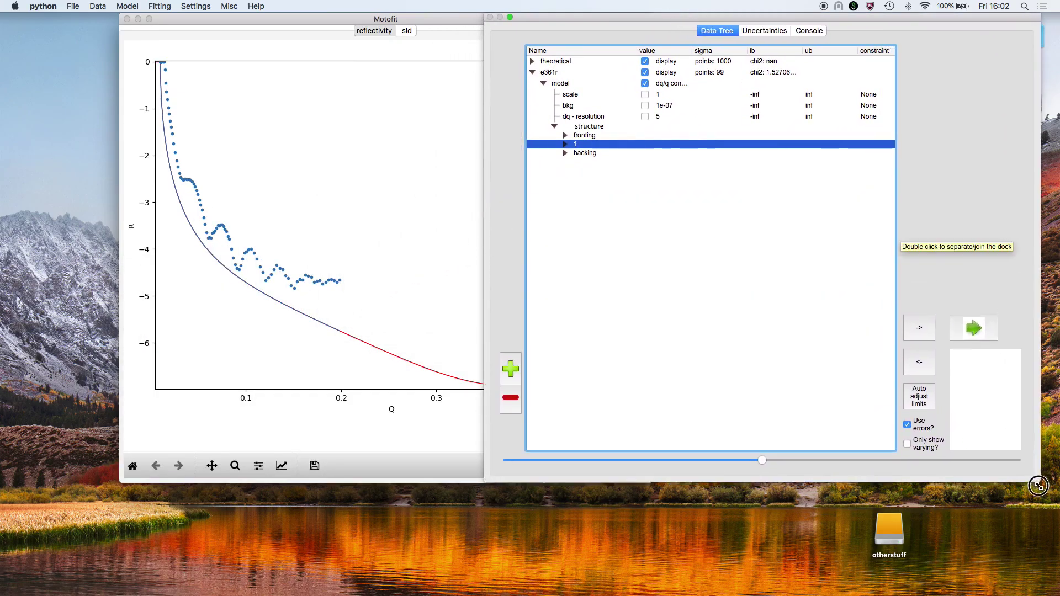
- Rename layer 1 to sio2
double_click(584, 145)
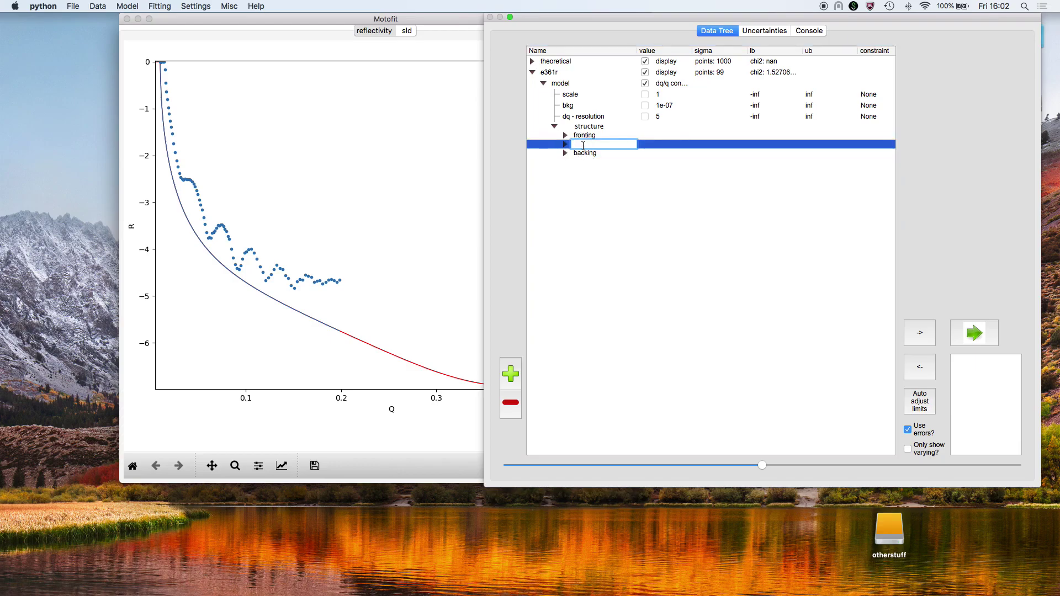
text(sio2)
key(Return)
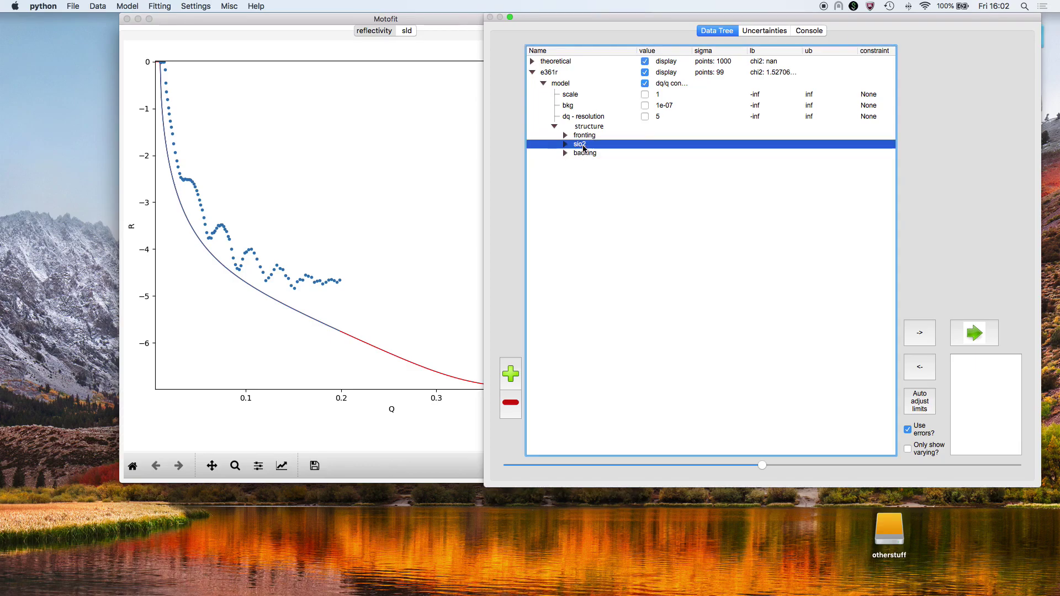
- Set the fronting SLD to 2.07 and the backing SLD to 6.36
click(566, 136)
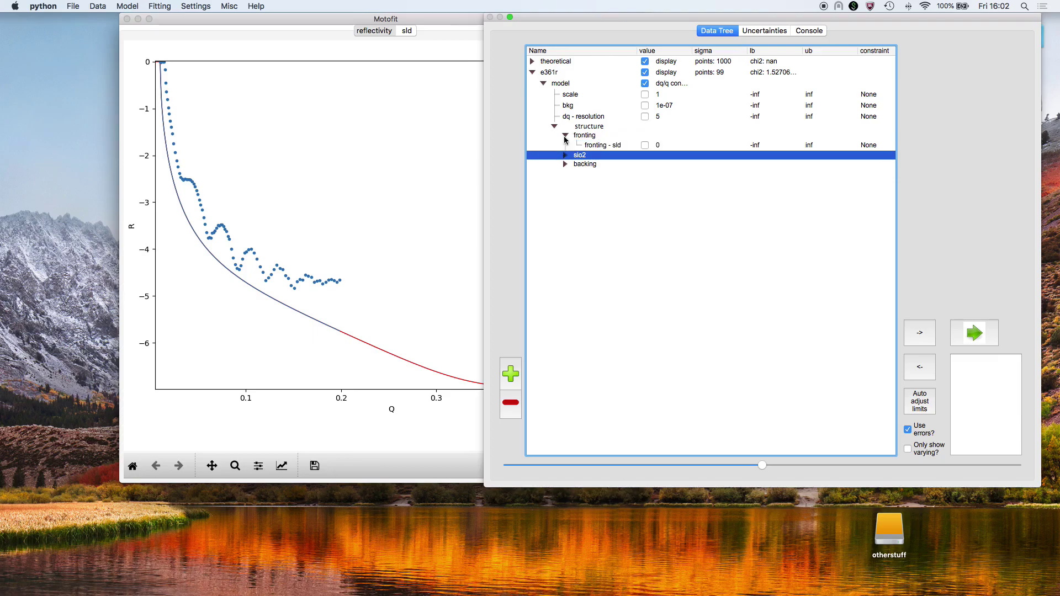
double_click(674, 146)
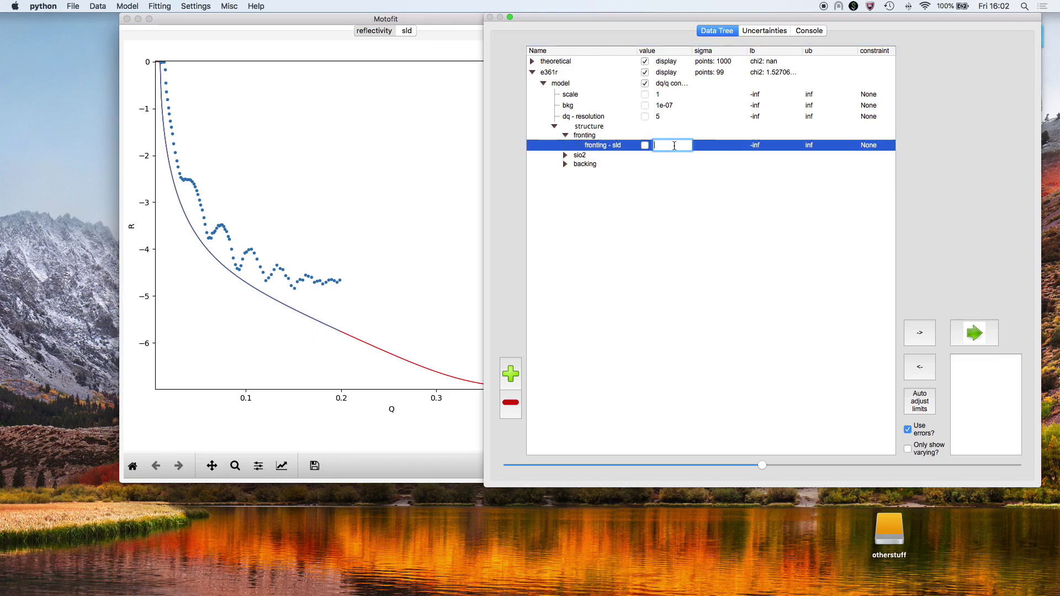
key(Return)
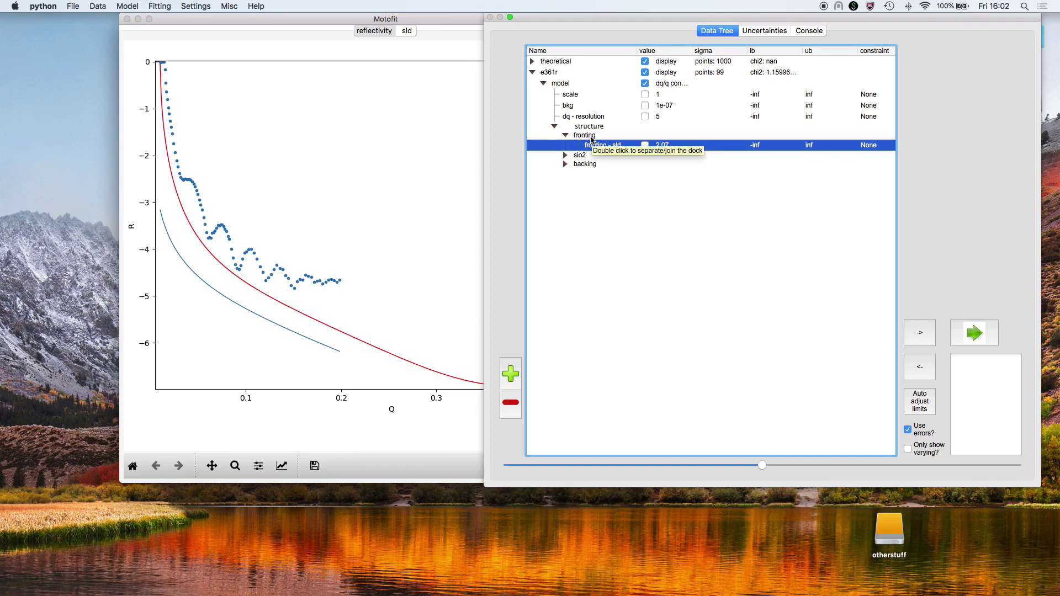
click(567, 165)
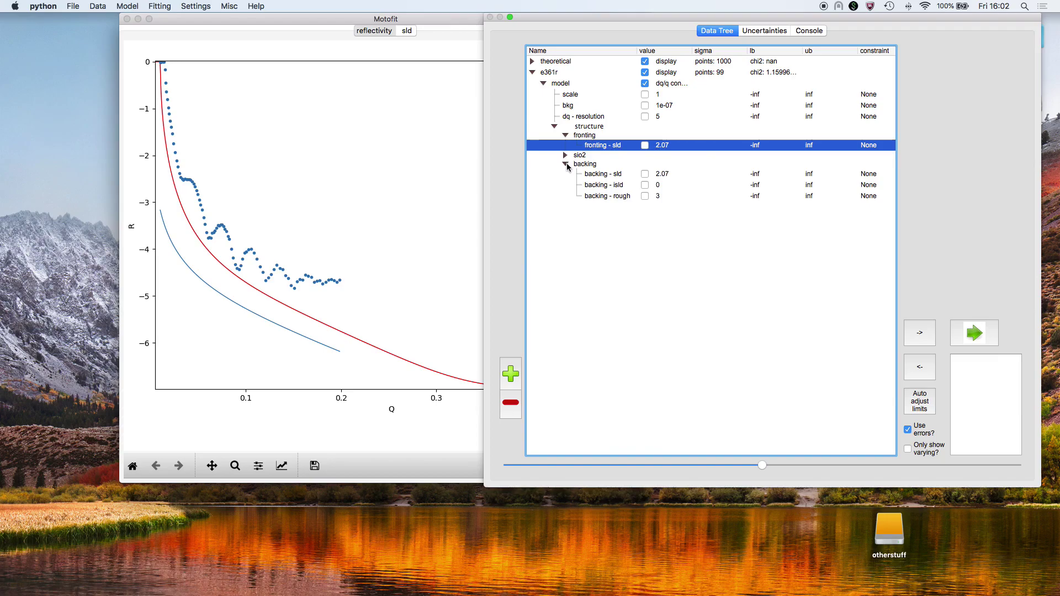
double_click(677, 173)
text(6.36)
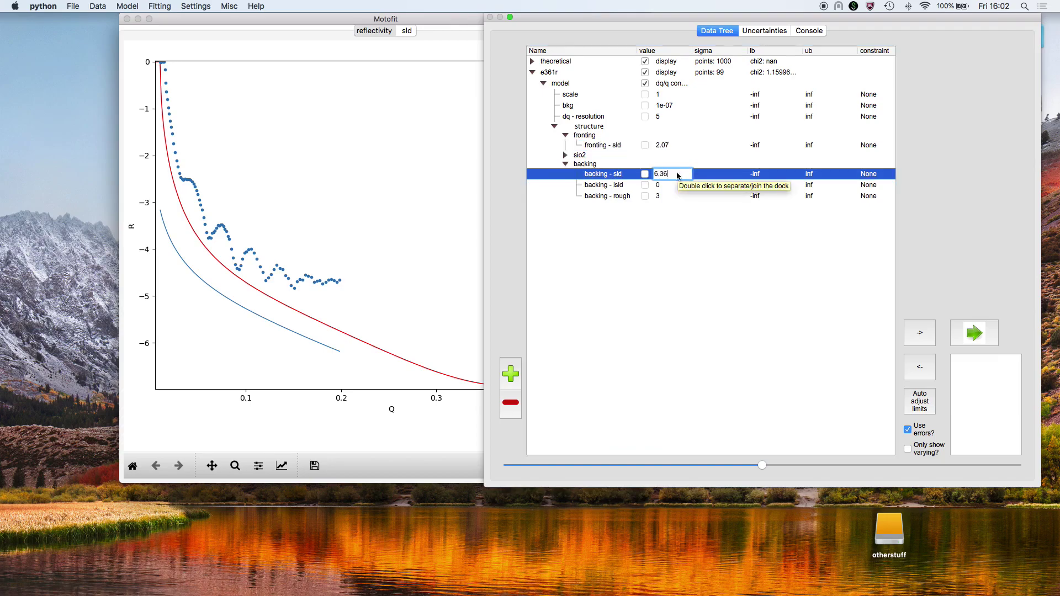
key(Return)
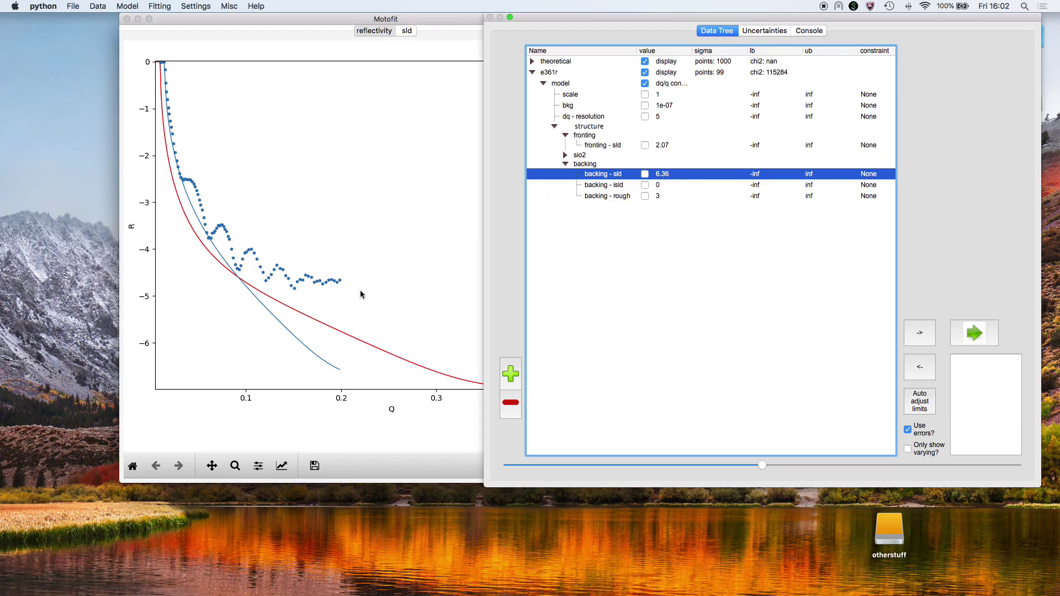
- Hide the theoretical curve and set the background to 2e-05
click(645, 61)
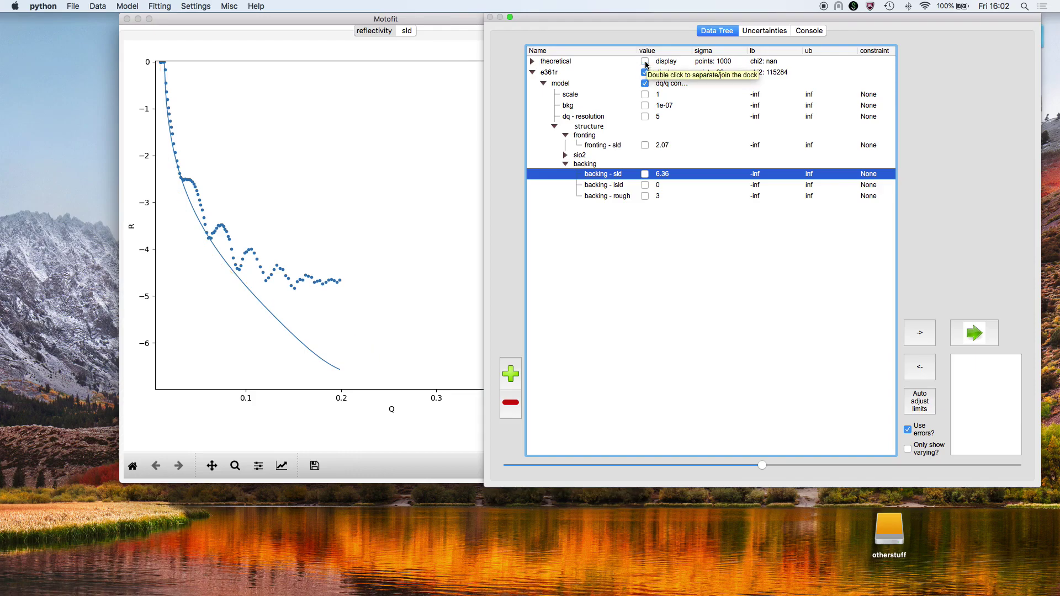
double_click(673, 106)
text(2)
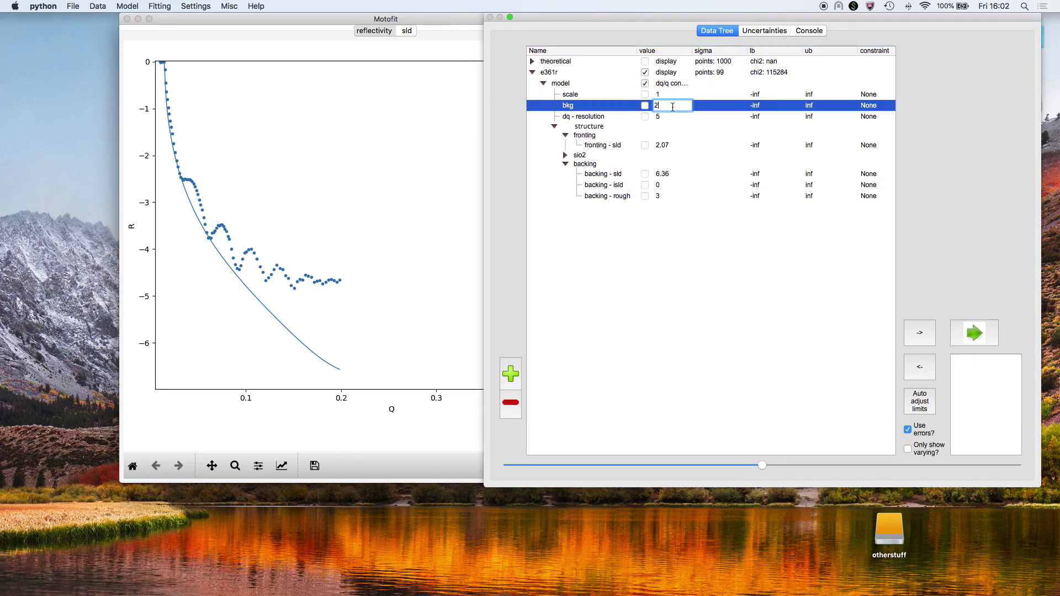
text(e-05)
key(Return)
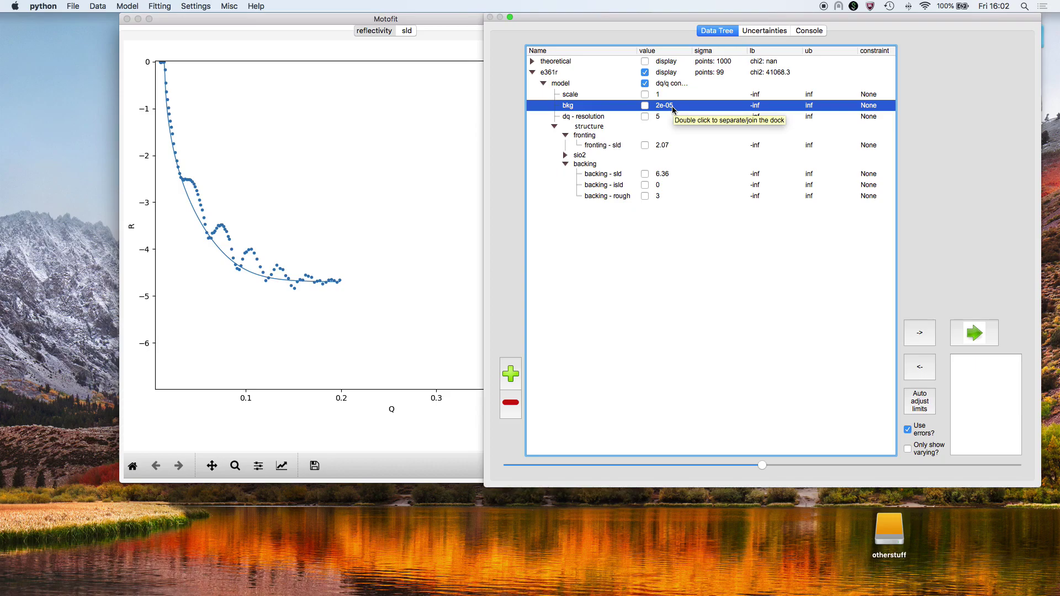
- Collapse the backing and fronting parameters and select the sio2 layer
click(566, 166)
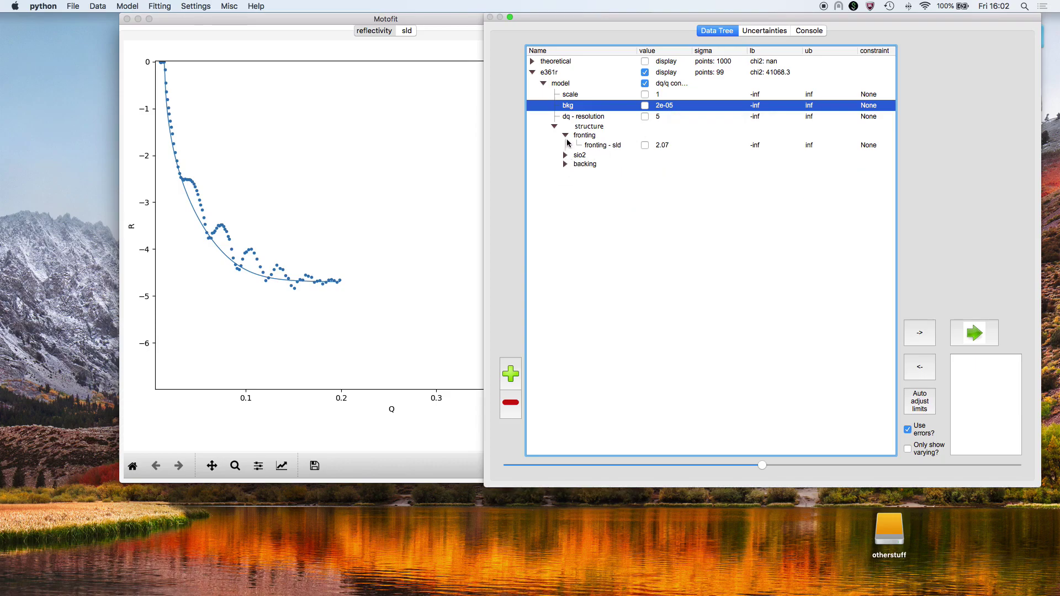
click(566, 135)
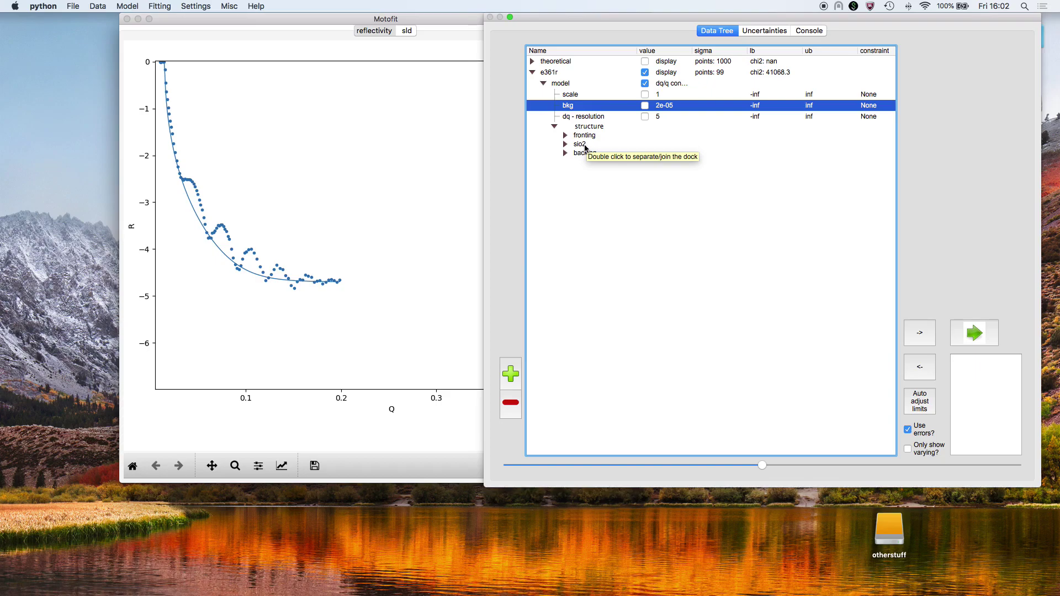
click(579, 144)
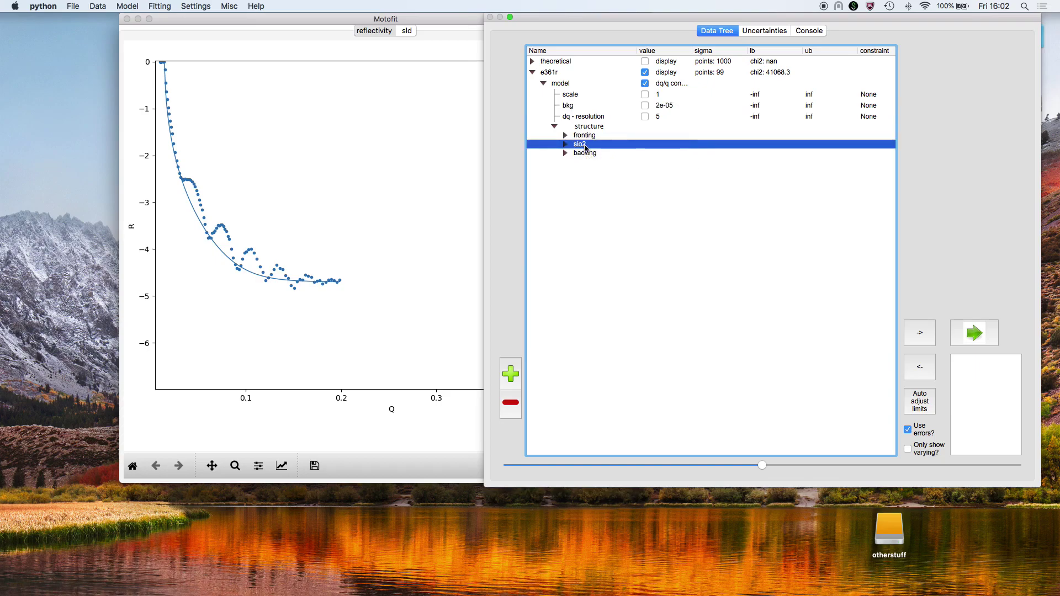
- Insert a new Slab layer after sio2 and name it polymer
click(512, 376)
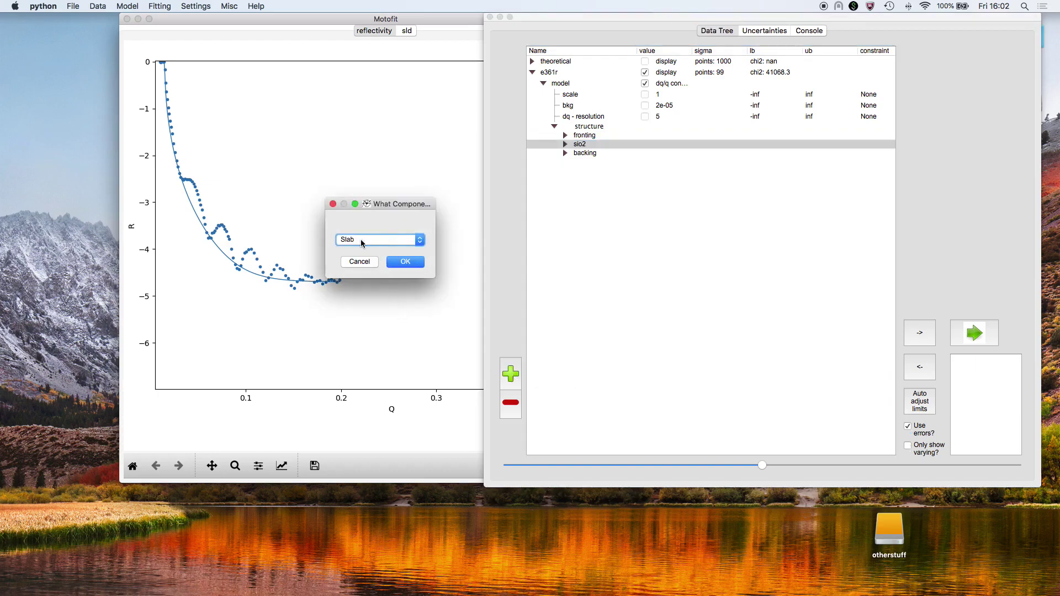
click(420, 265)
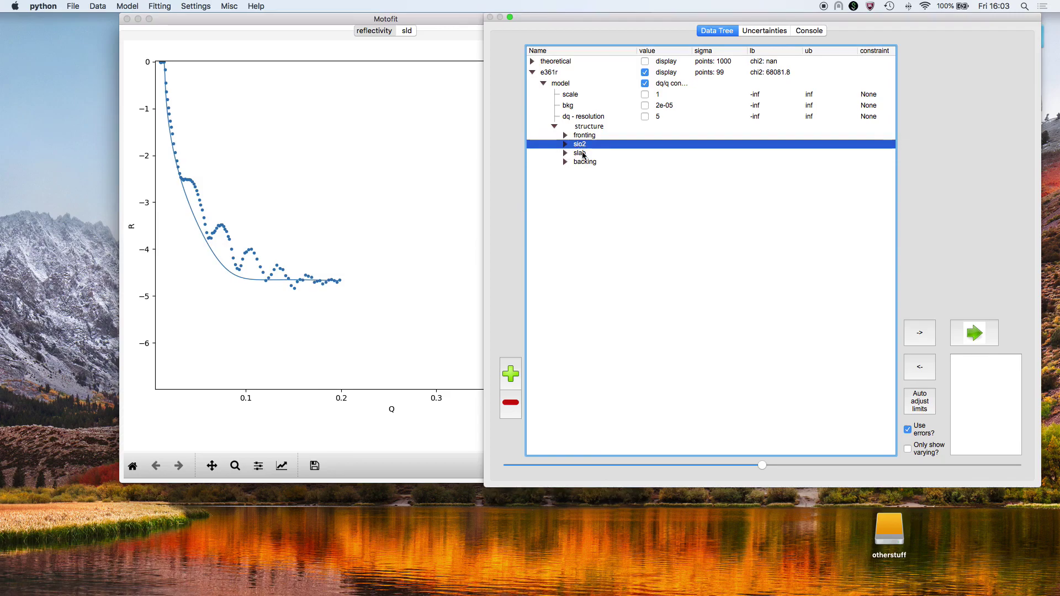
double_click(582, 154)
key(BackSpace)
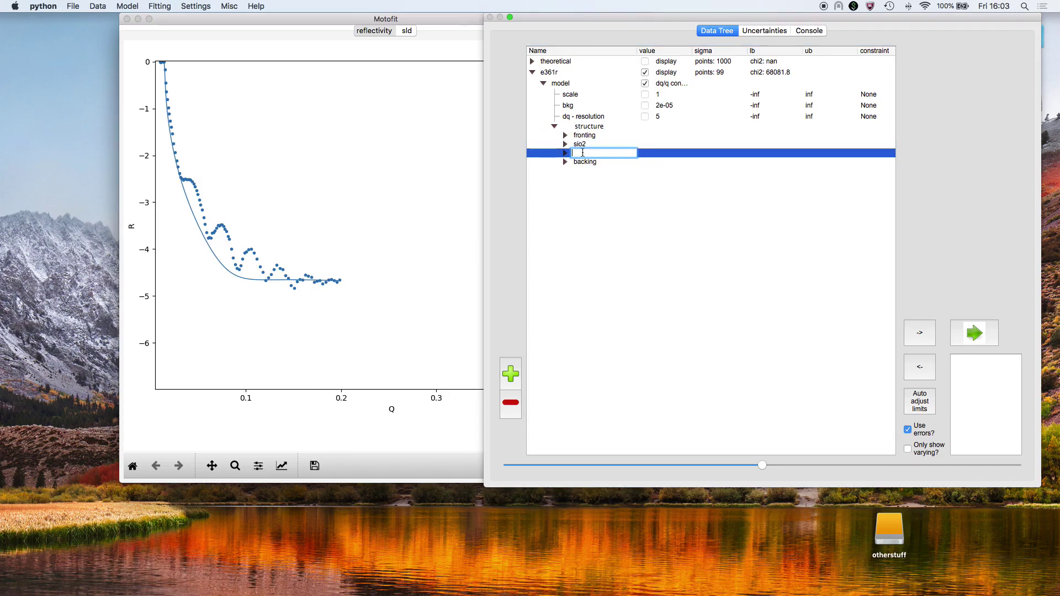
key(Return)
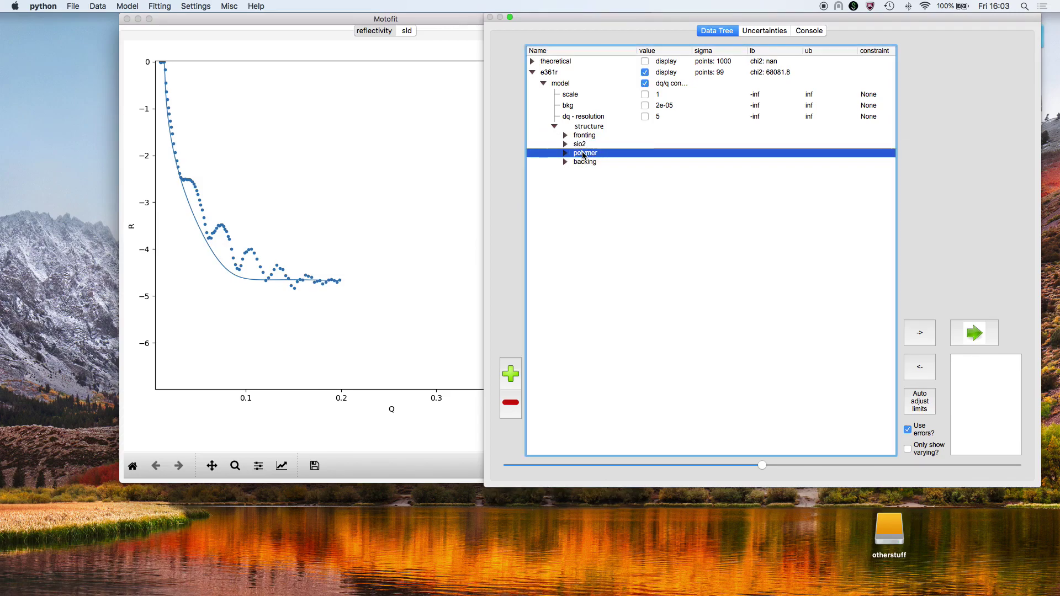
key(Right)
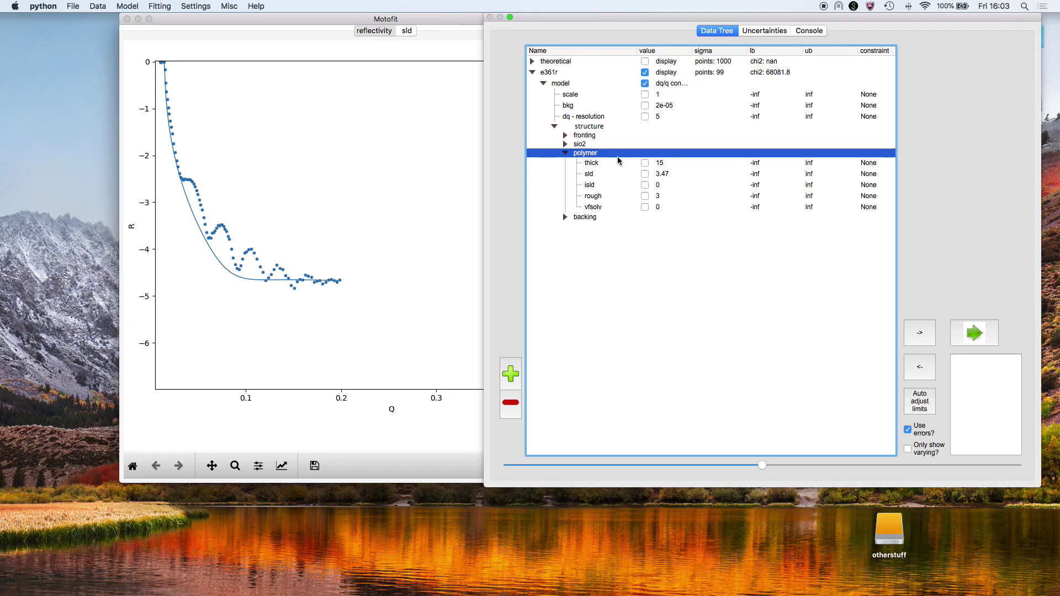
- Set the polymer layer thickness to 200 and SLD to 1
double_click(662, 164)
key(BackSpace)
text(200)
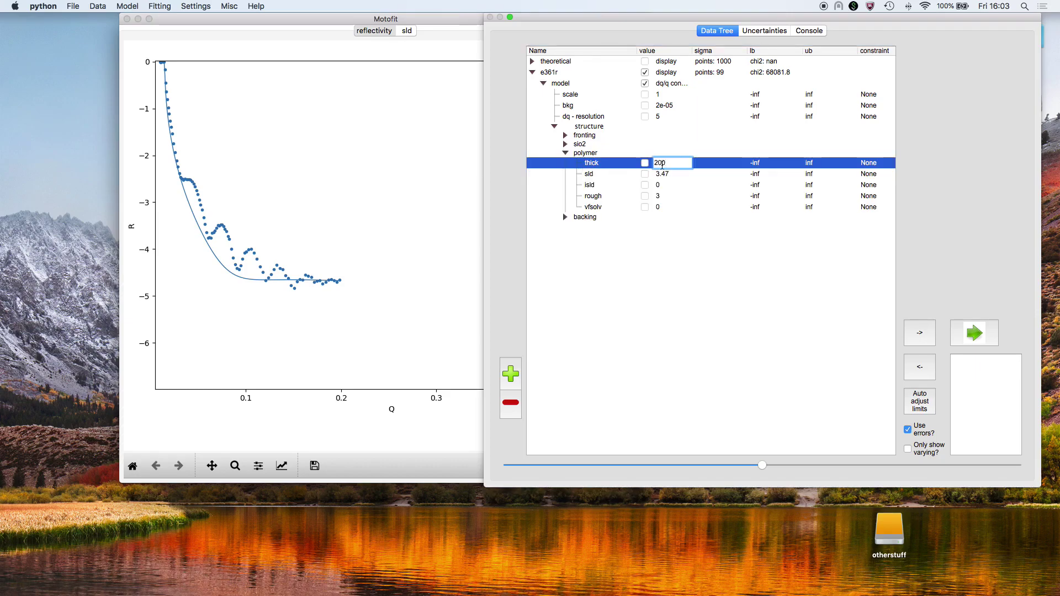
key(Return)
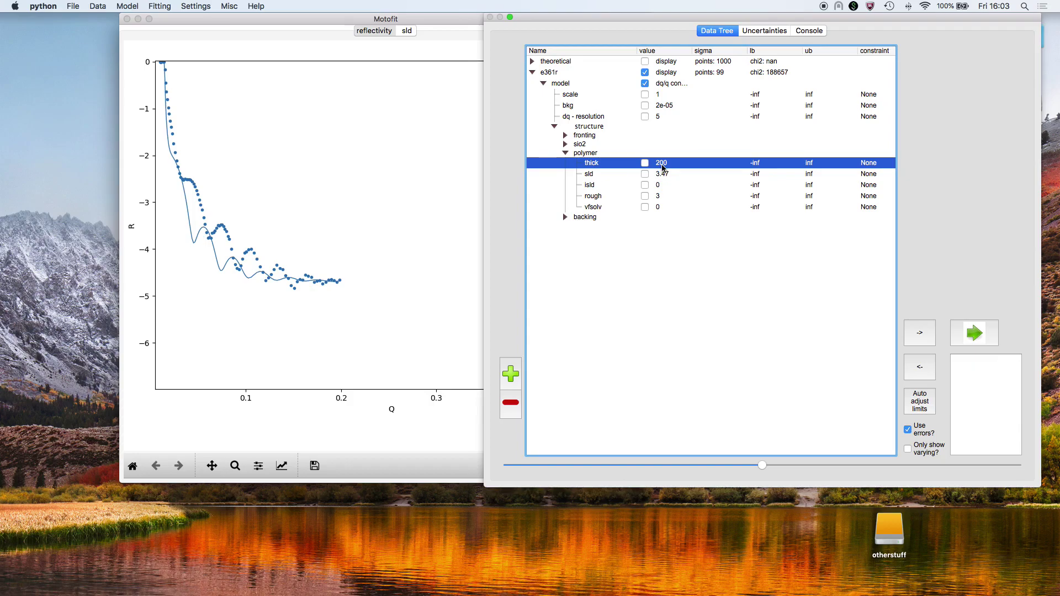
double_click(666, 174)
text(1)
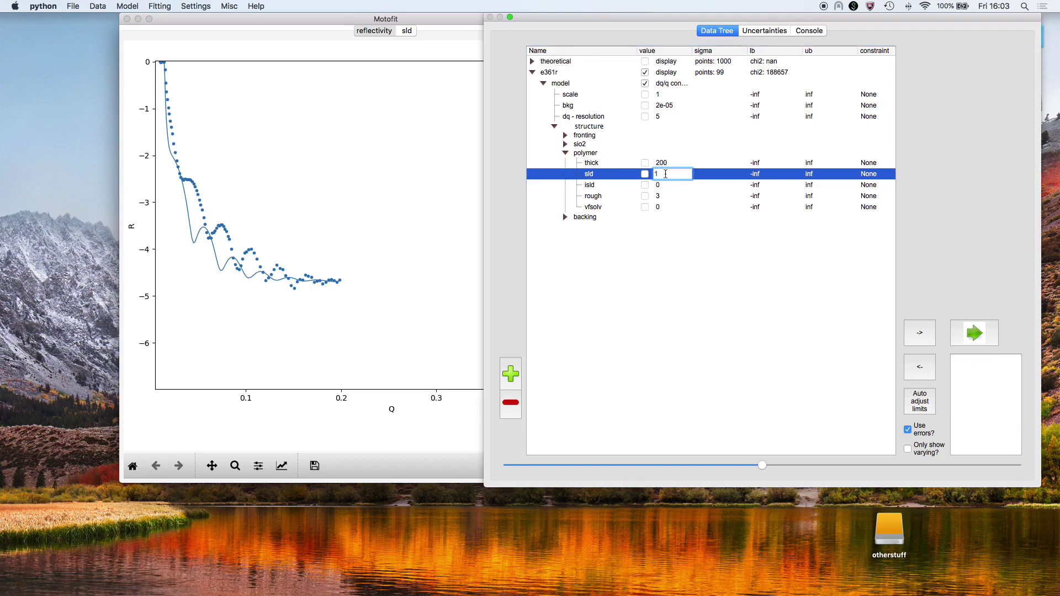
key(Return)
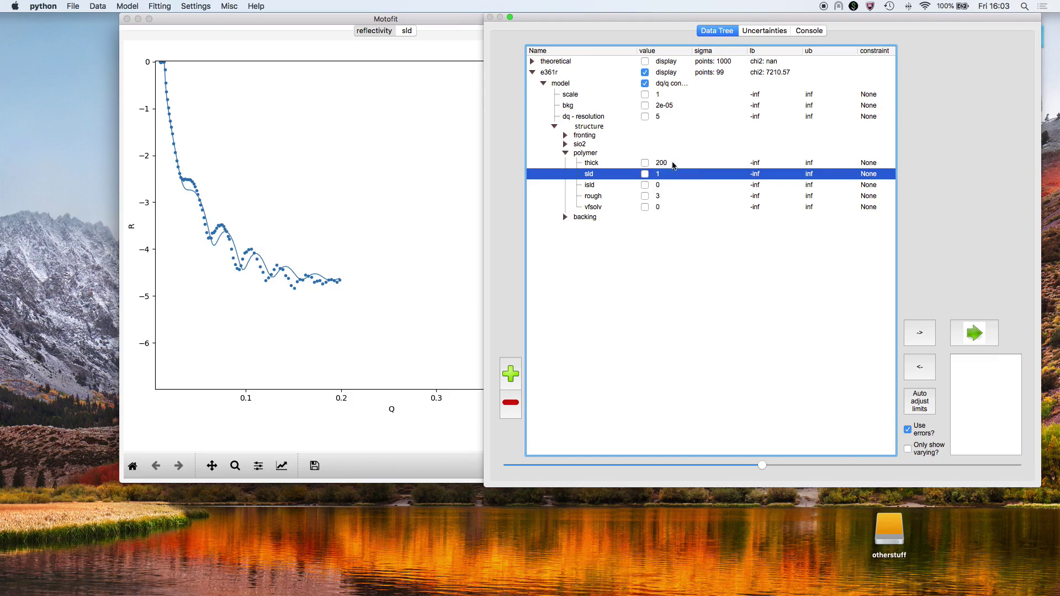
click(674, 164)
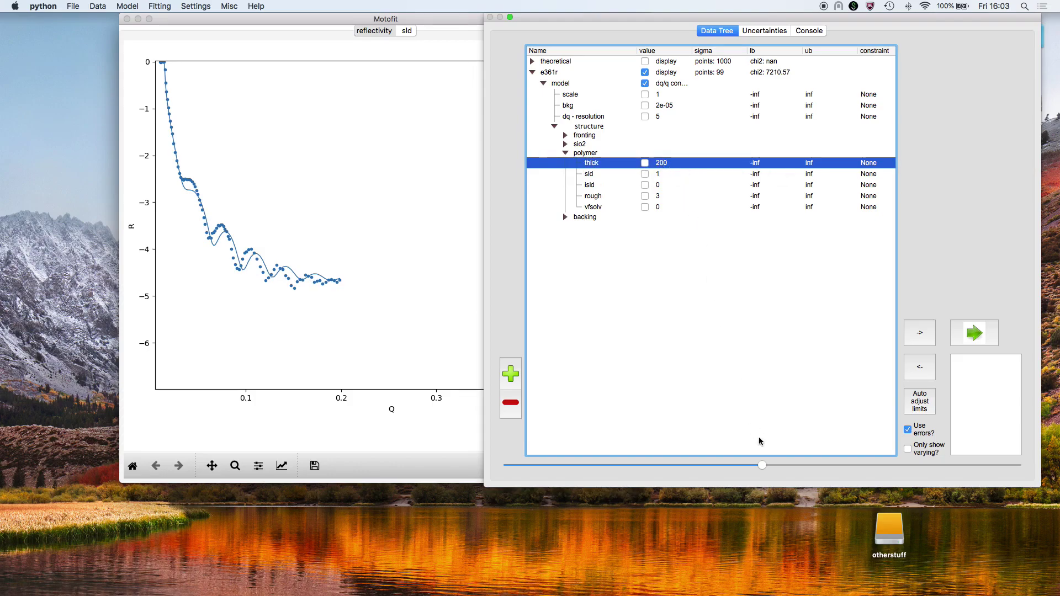
- Nudge polymer thickness to 210 and flag scale, bkg and polymer thick, sld, rough to vary
mouse_move(765, 467)
mouse_down()
mouse_move(792, 465)
mouse_move(773, 465)
mouse_up()
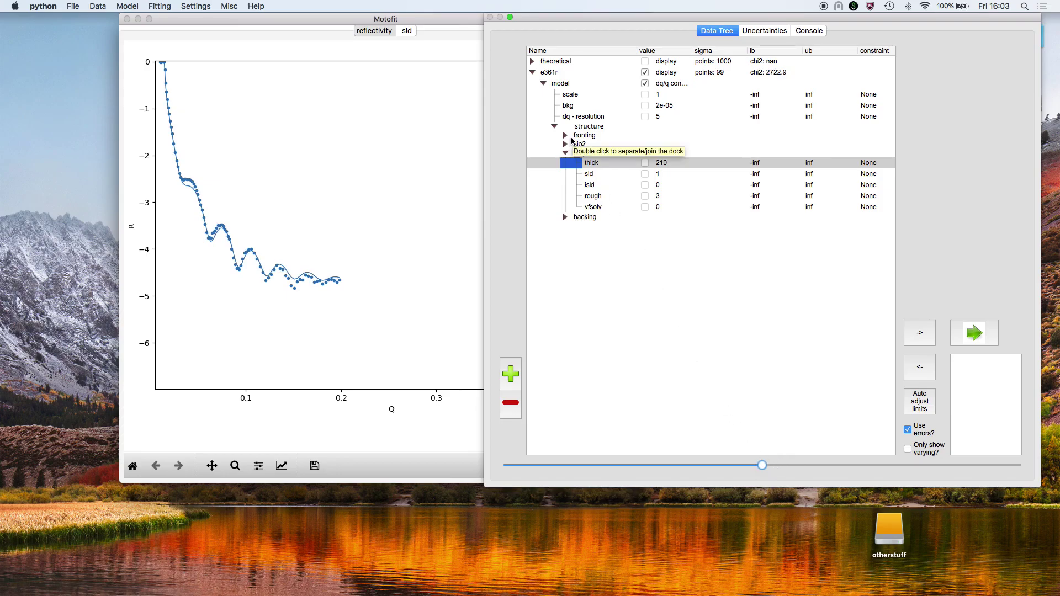
click(645, 95)
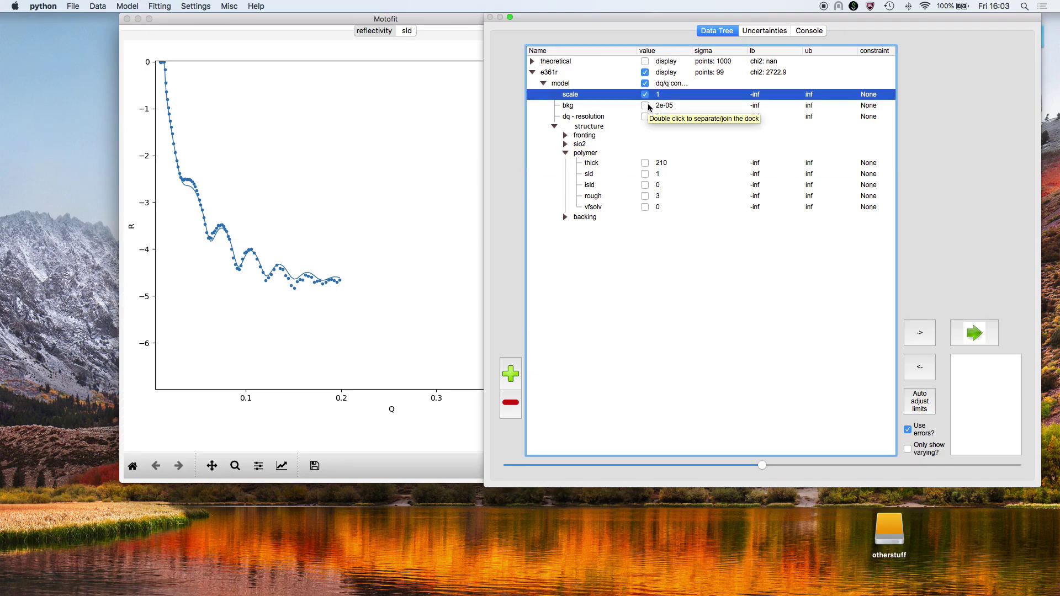
click(645, 106)
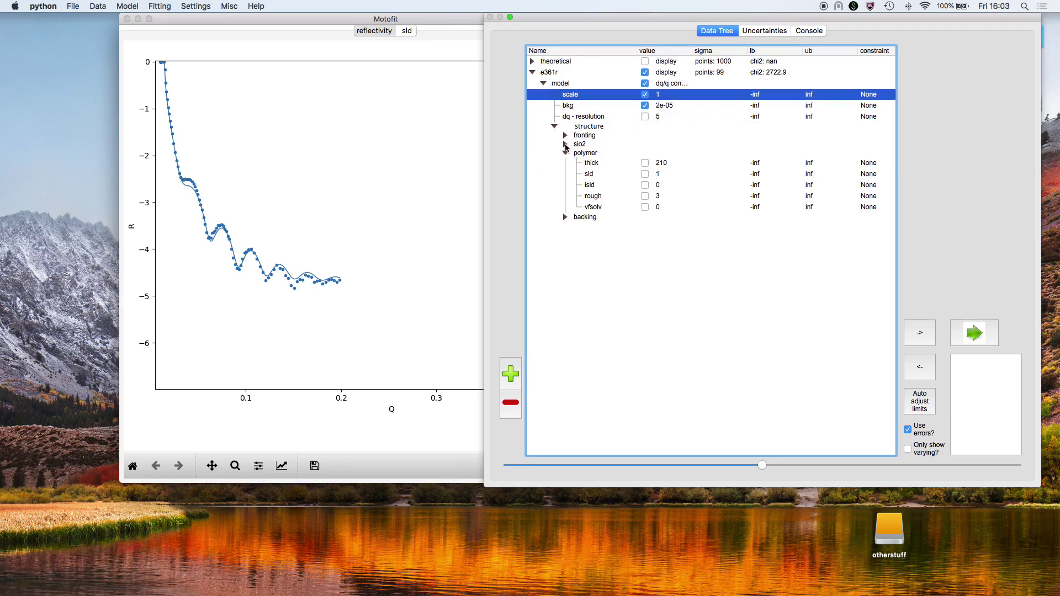
click(645, 163)
click(646, 174)
click(645, 197)
- Also flag the sio2 thickness and backing roughness to vary
click(565, 217)
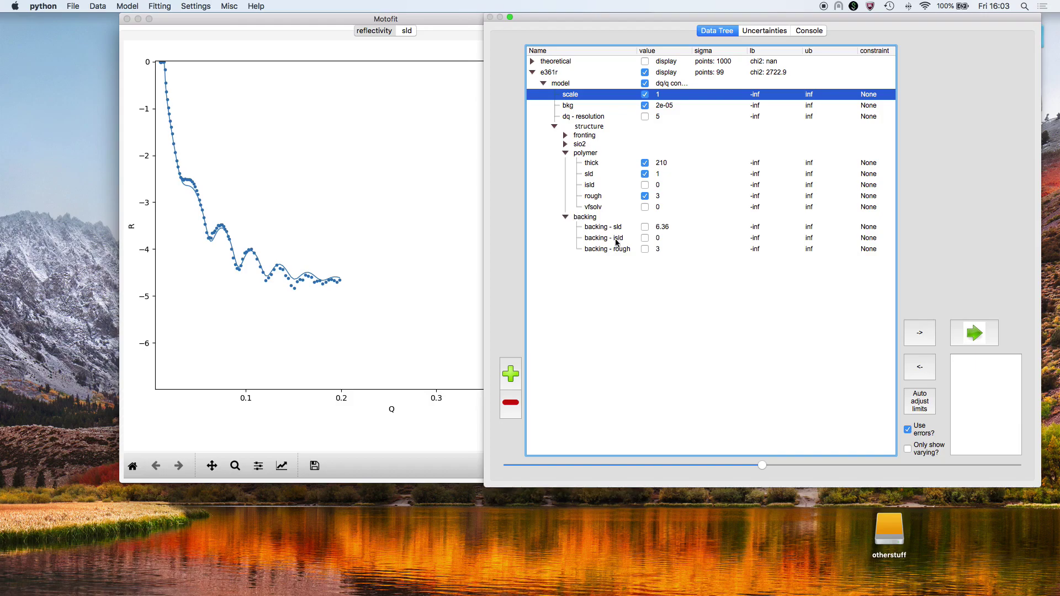
click(565, 144)
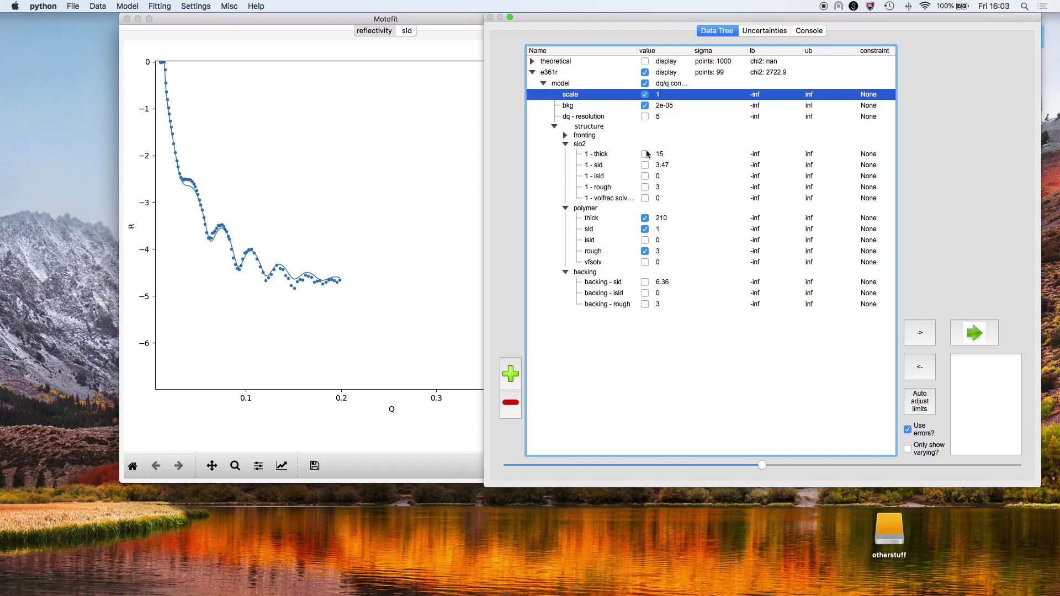
click(659, 156)
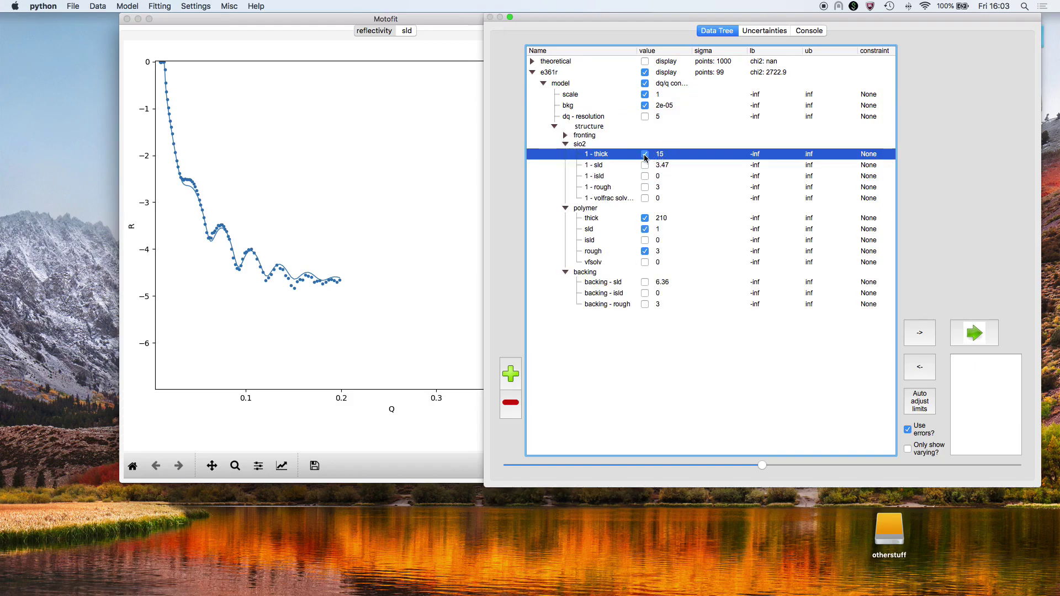
click(650, 305)
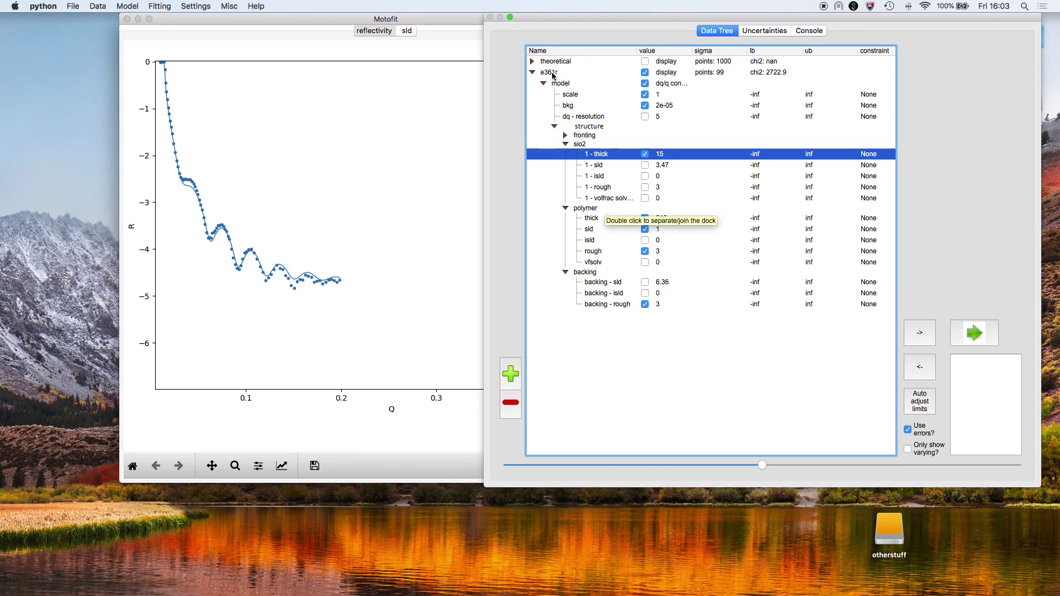
- Auto-adjust limits so varying parameters get bounds like scale 0–2 and polymer thick 0–420
drag(553, 75, 998, 398)
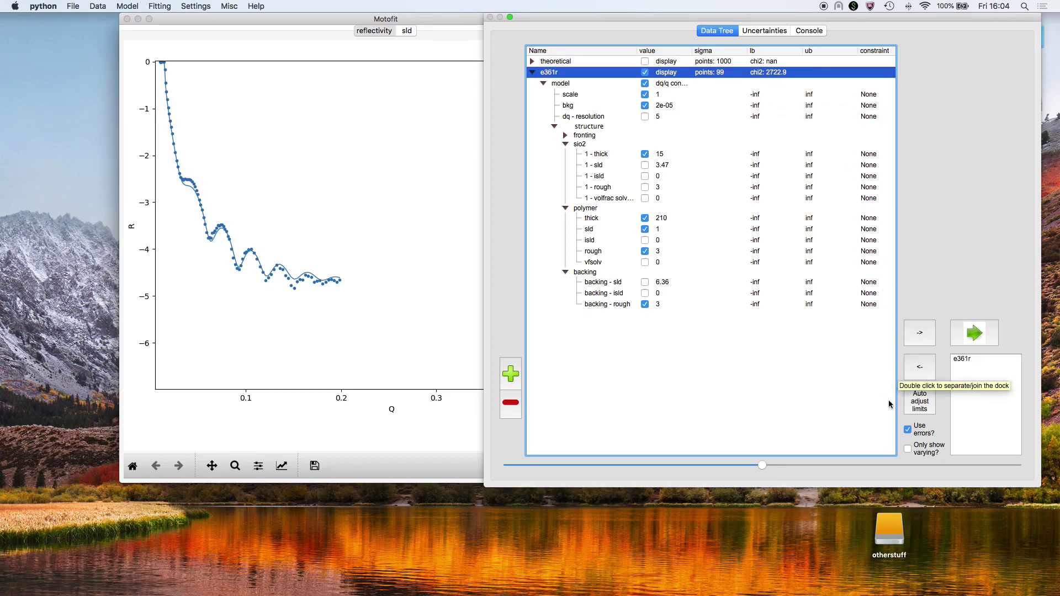
click(921, 409)
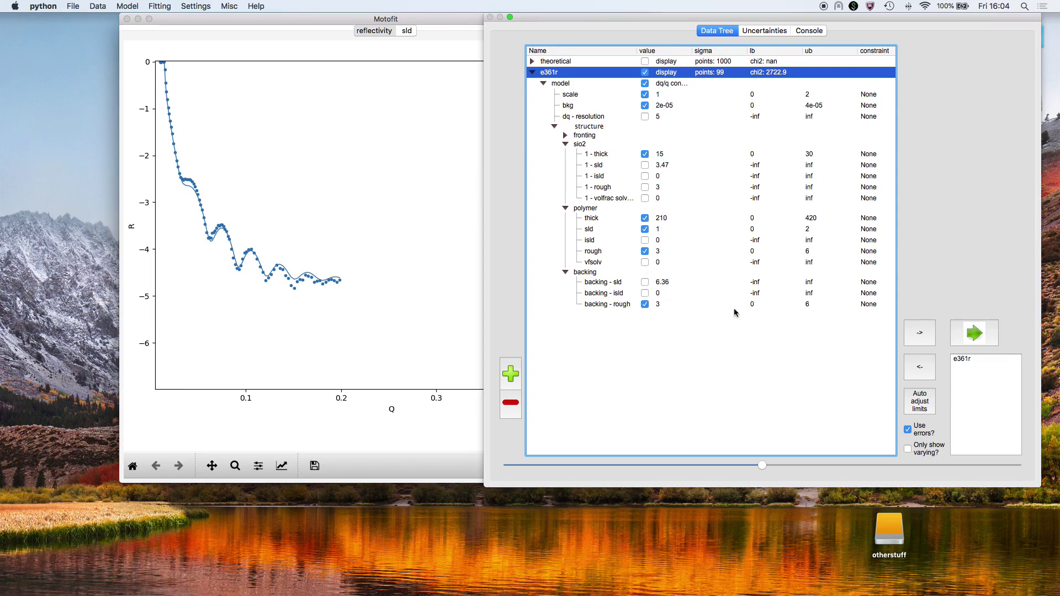
- Run the fit to reach chi2 258.736, review Fitting > Algorithm, and show the fit report
click(979, 335)
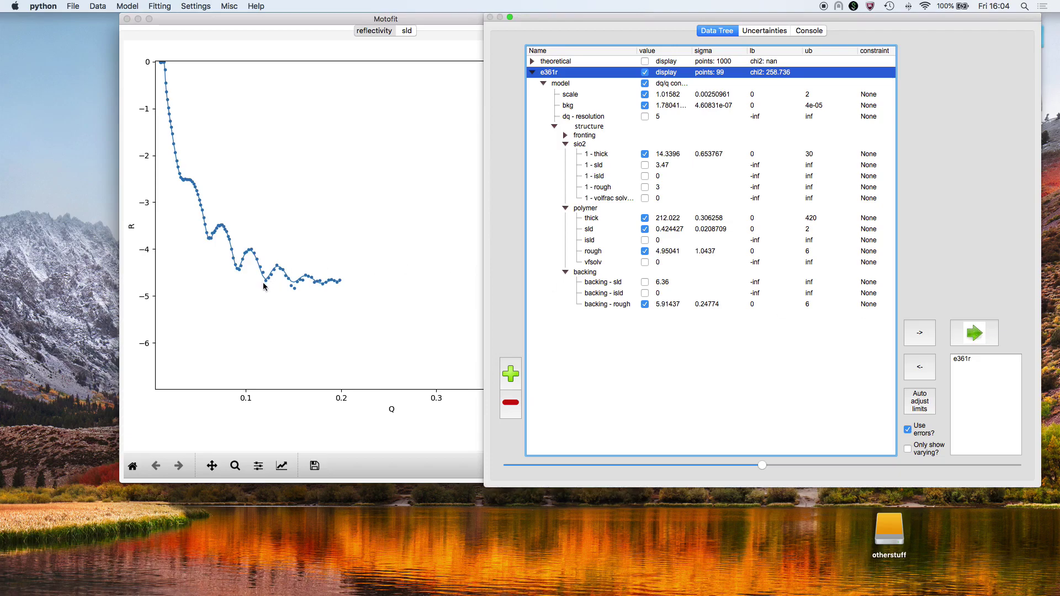
click(165, 7)
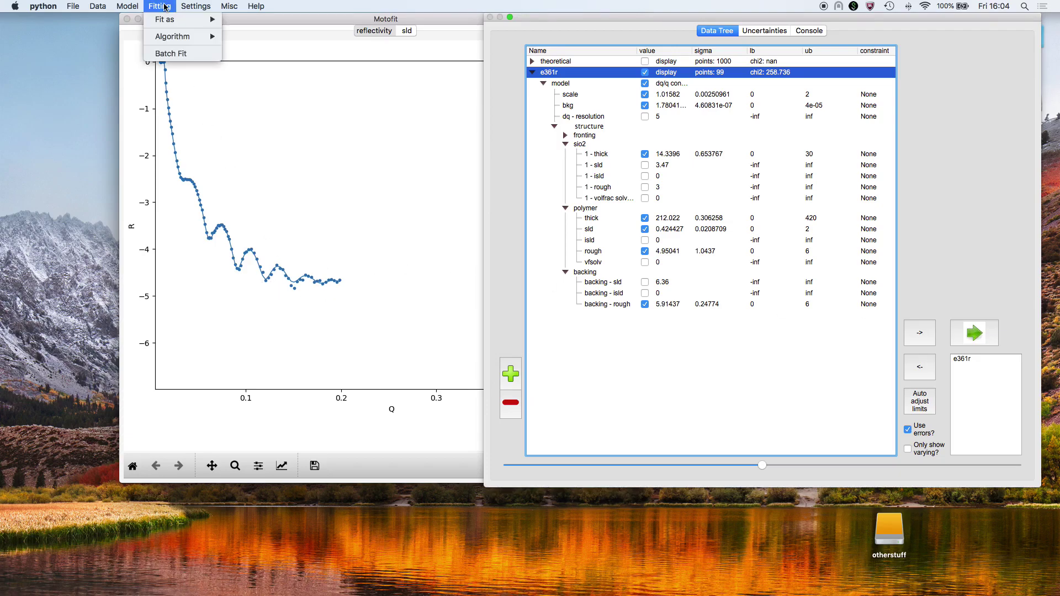
mouse_move(171, 36)
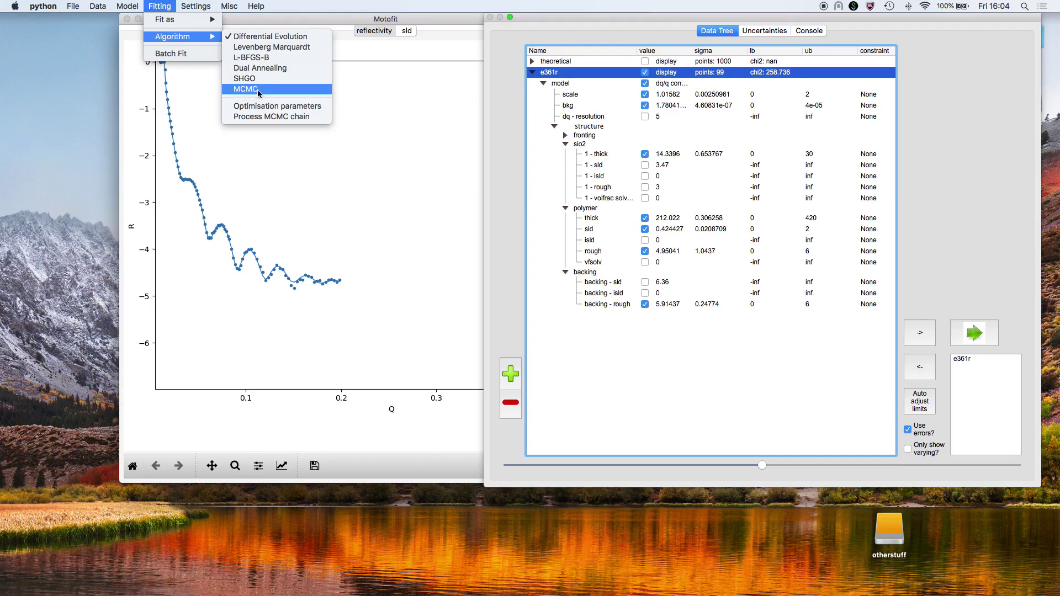
click(661, 349)
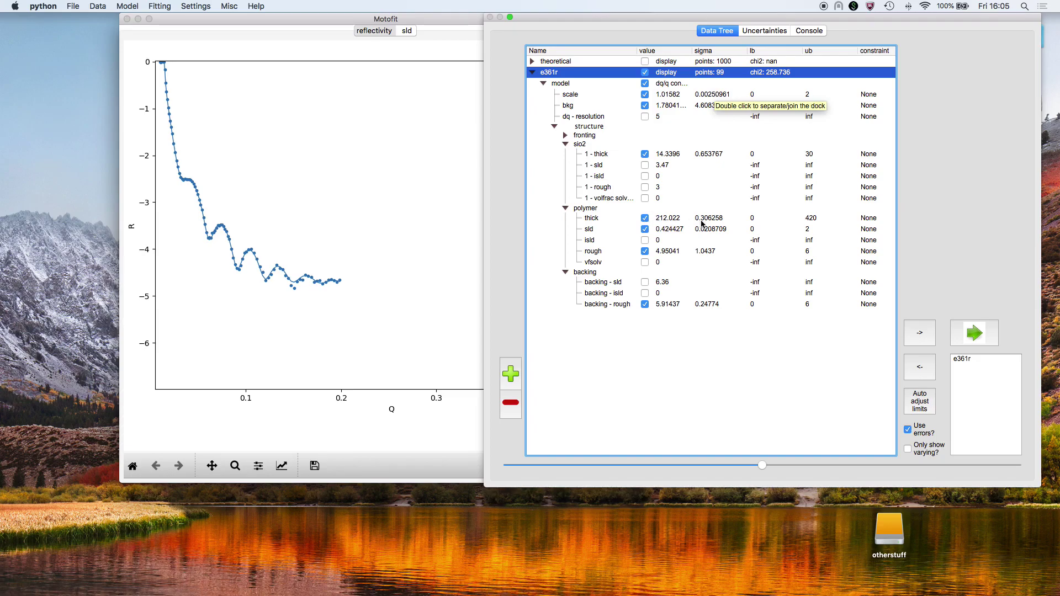
click(807, 32)
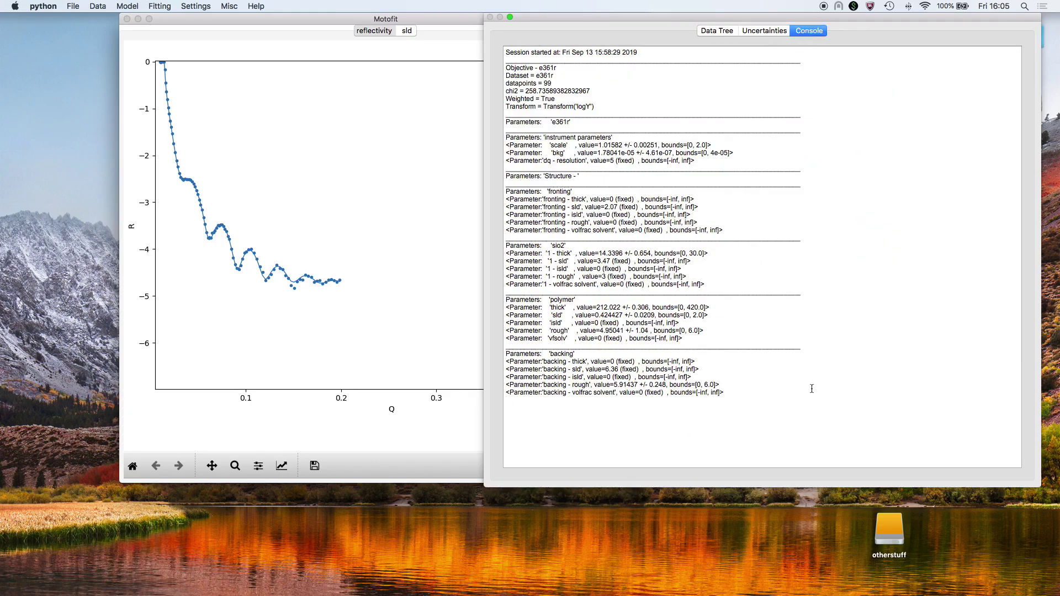
drag(812, 389, 499, 68)
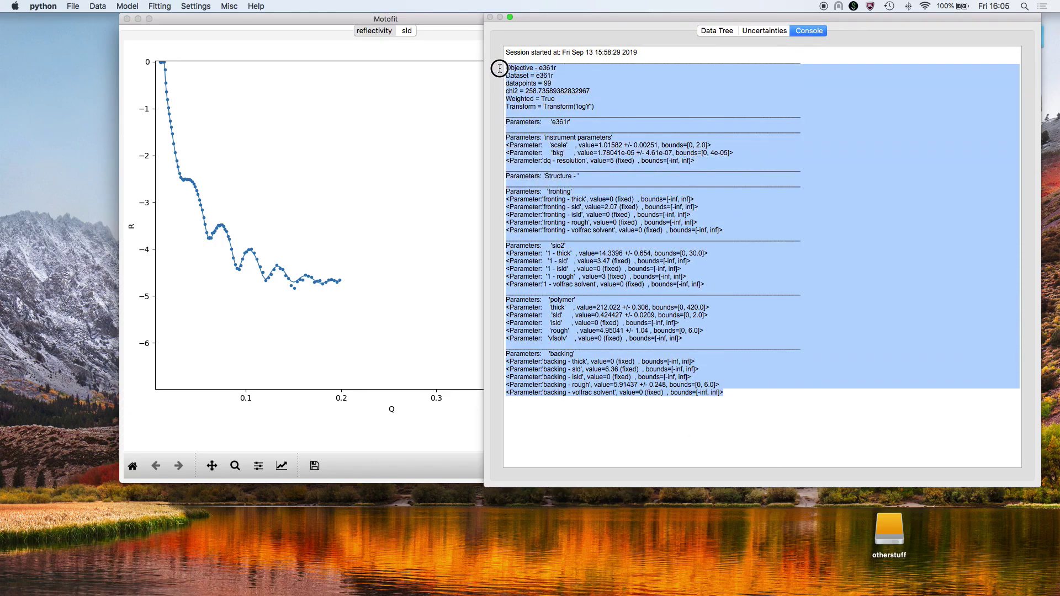
click(549, 307)
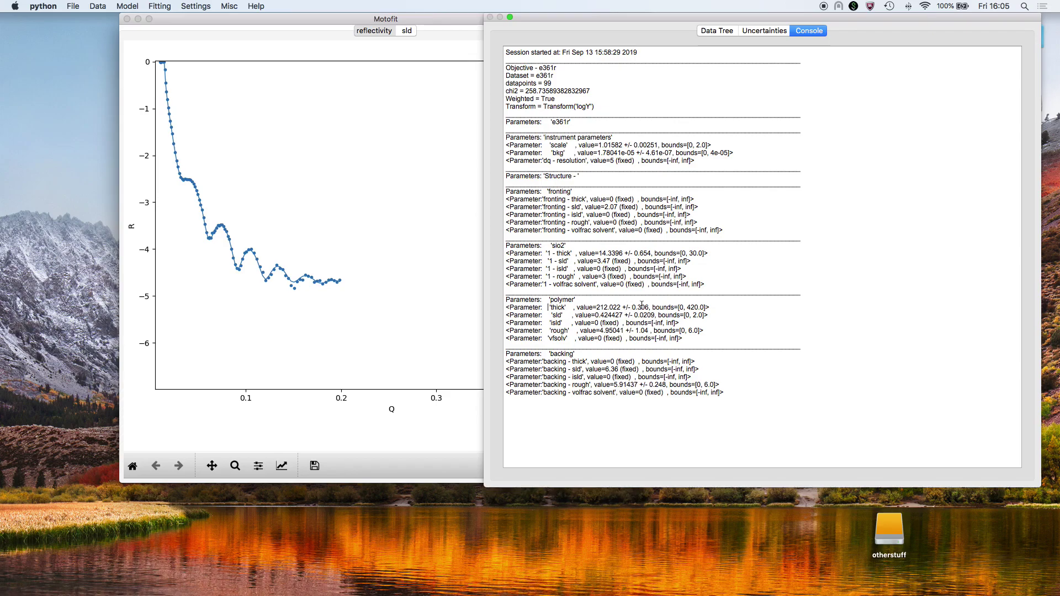
click(722, 29)
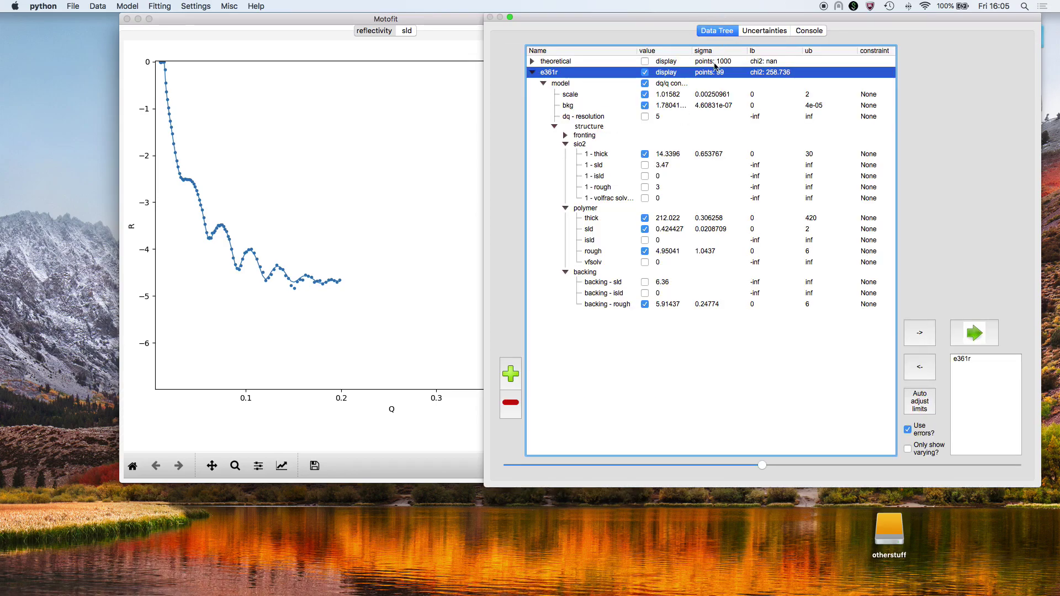
click(343, 232)
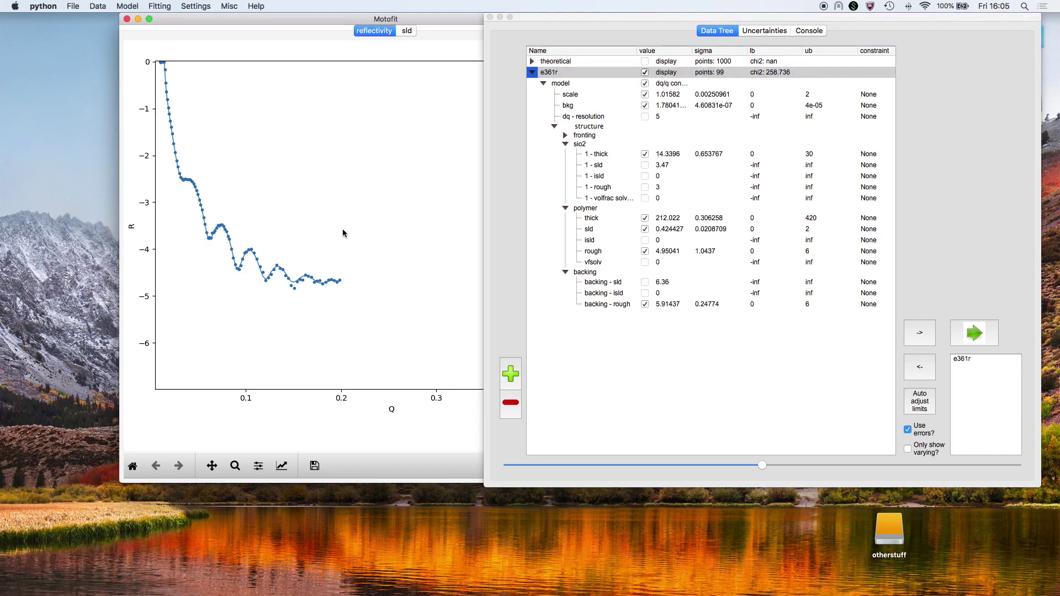
click(315, 466)
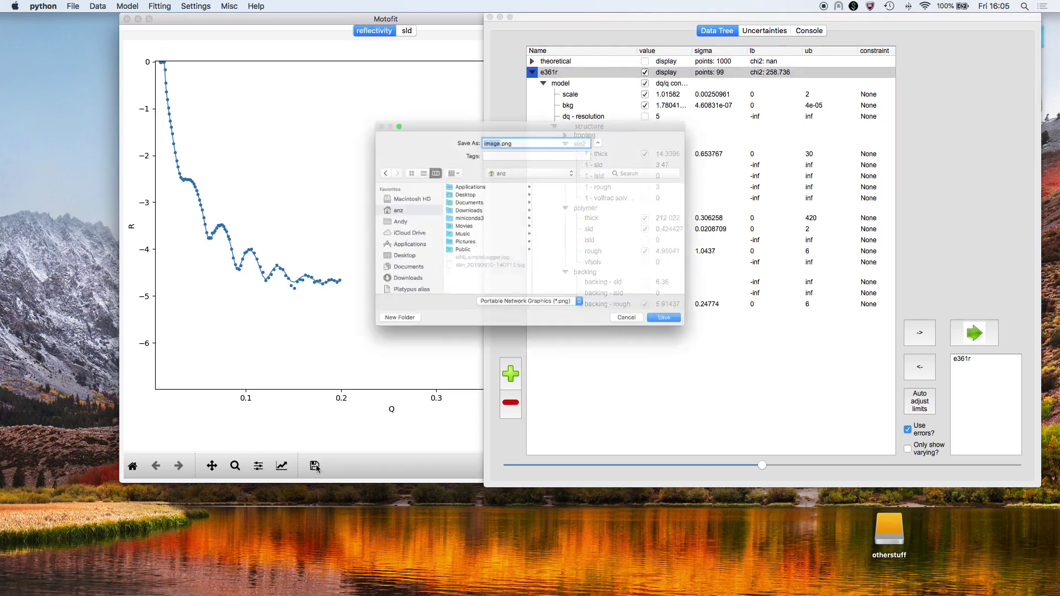
click(507, 326)
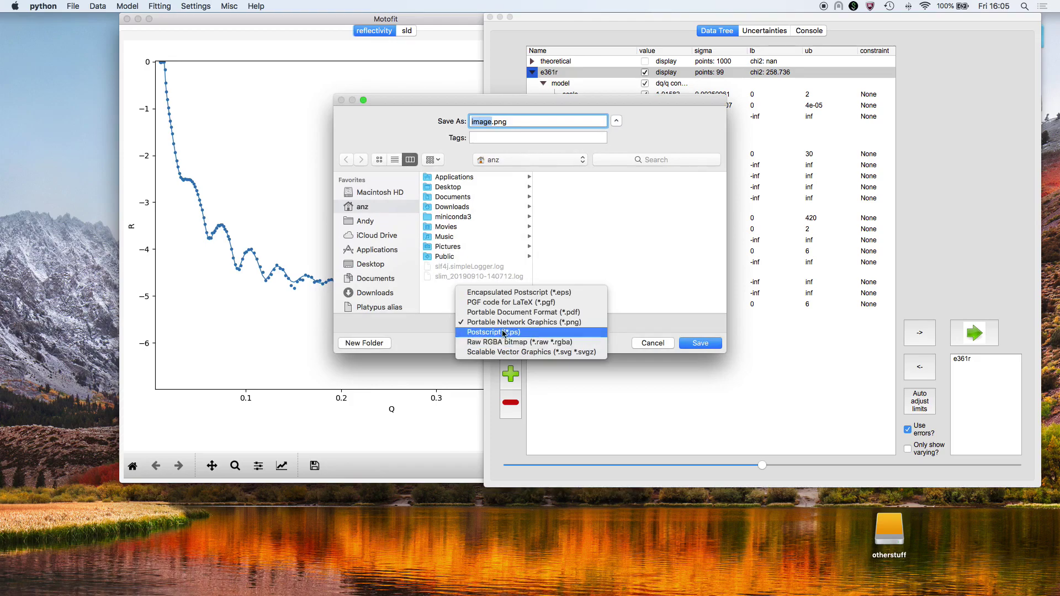
click(574, 324)
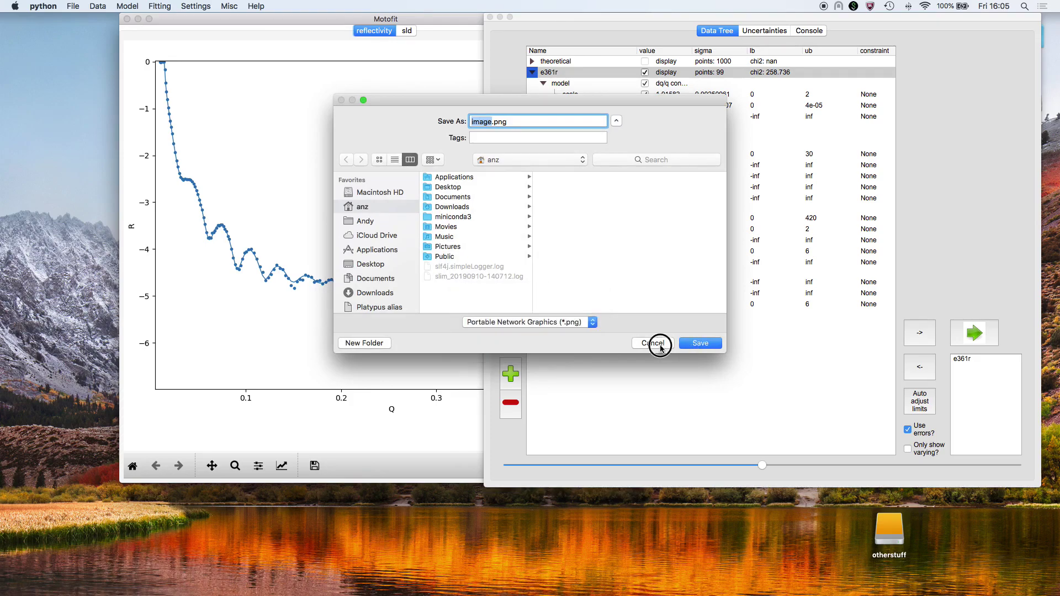
click(660, 345)
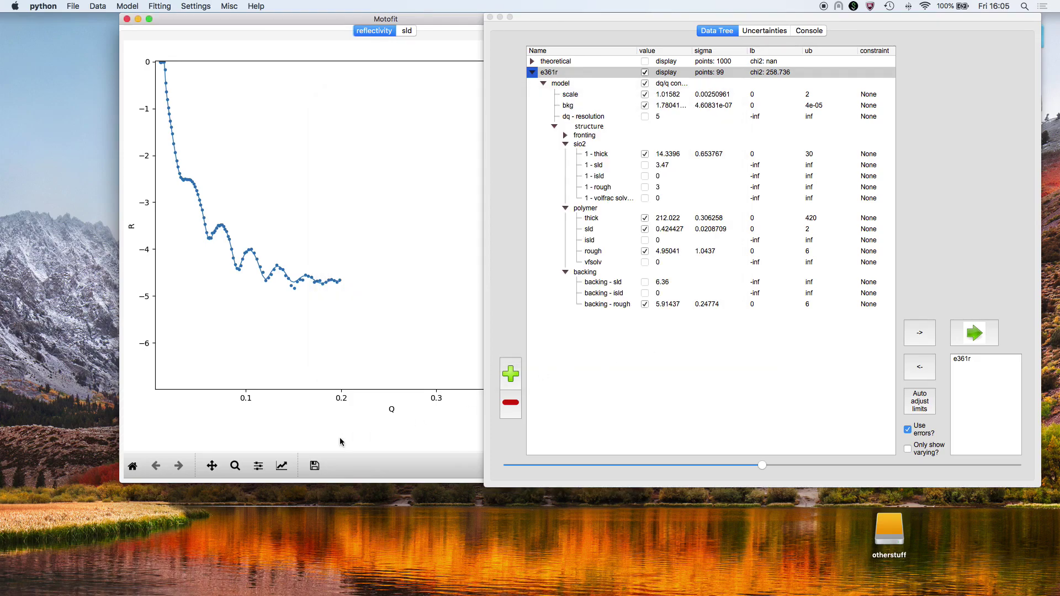
click(282, 467)
- Set the e361r curve's marker face colour to red #b21b21ff and apply
click(401, 103)
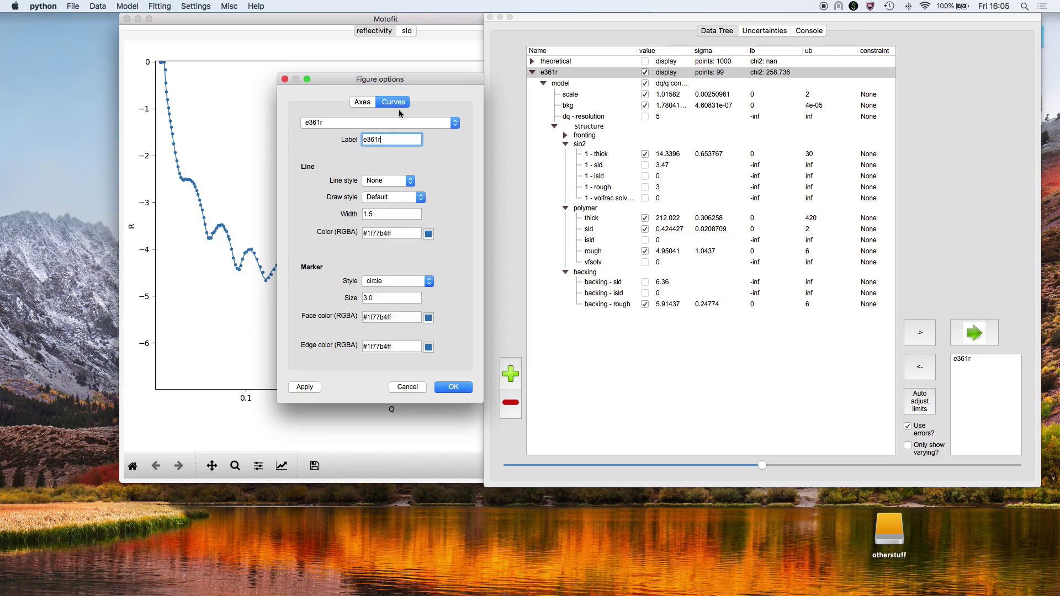
click(389, 124)
click(390, 127)
click(429, 321)
click(826, 207)
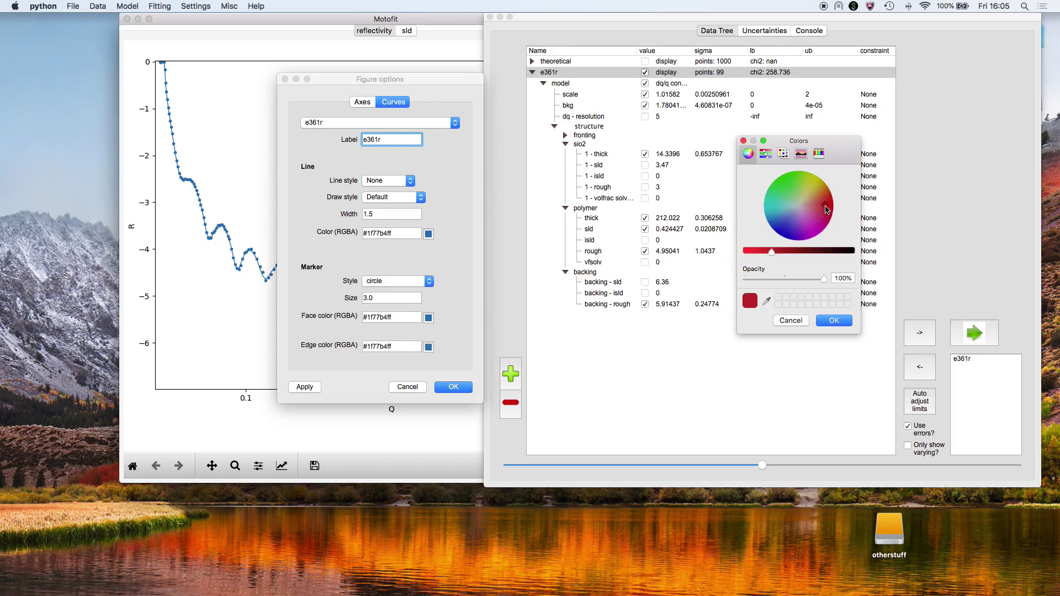
click(834, 320)
click(347, 316)
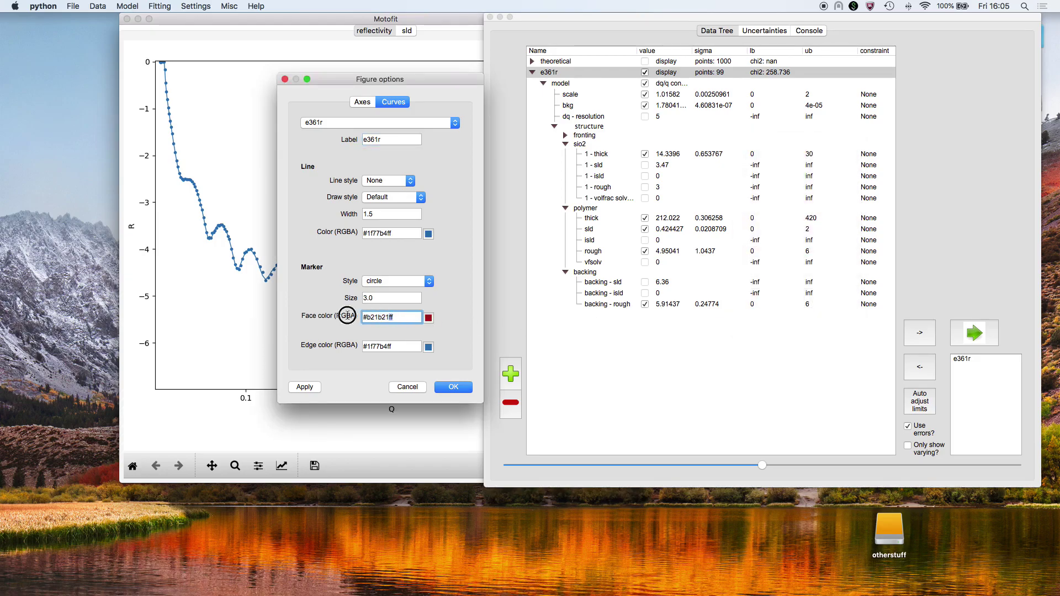
key(Tab)
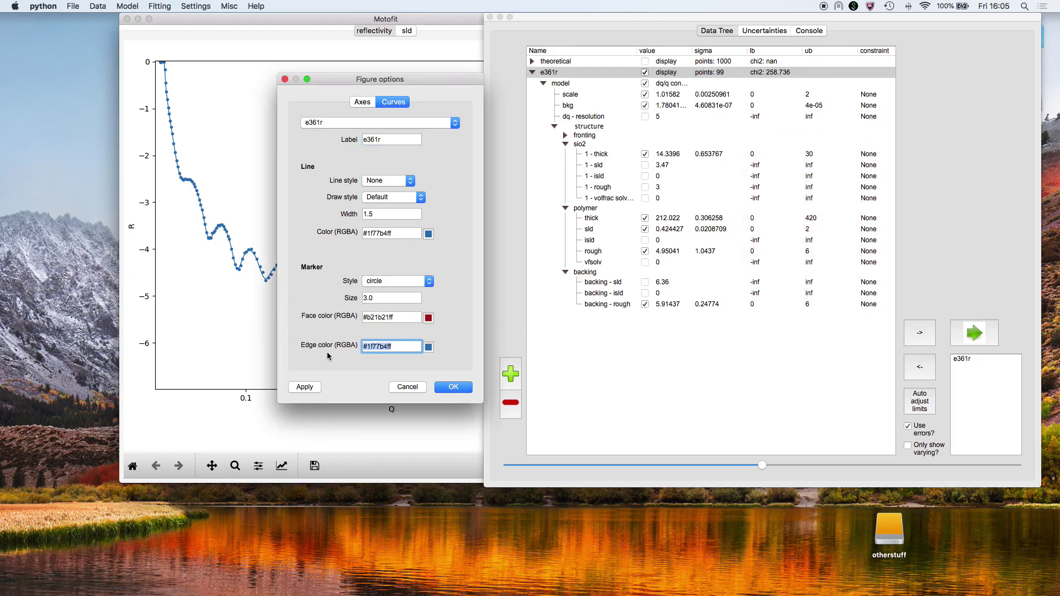
click(464, 388)
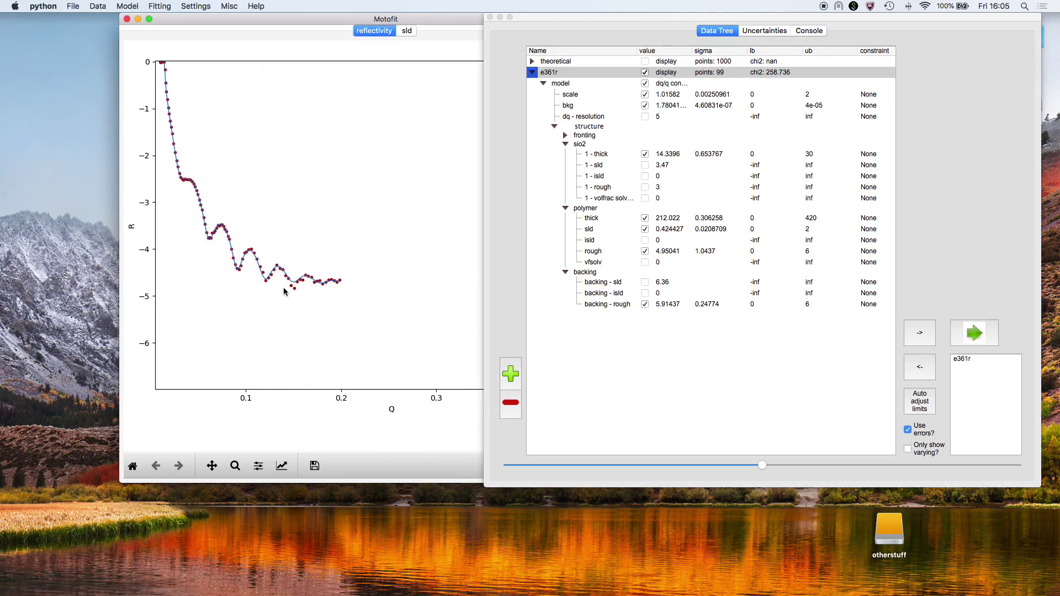
click(127, 7)
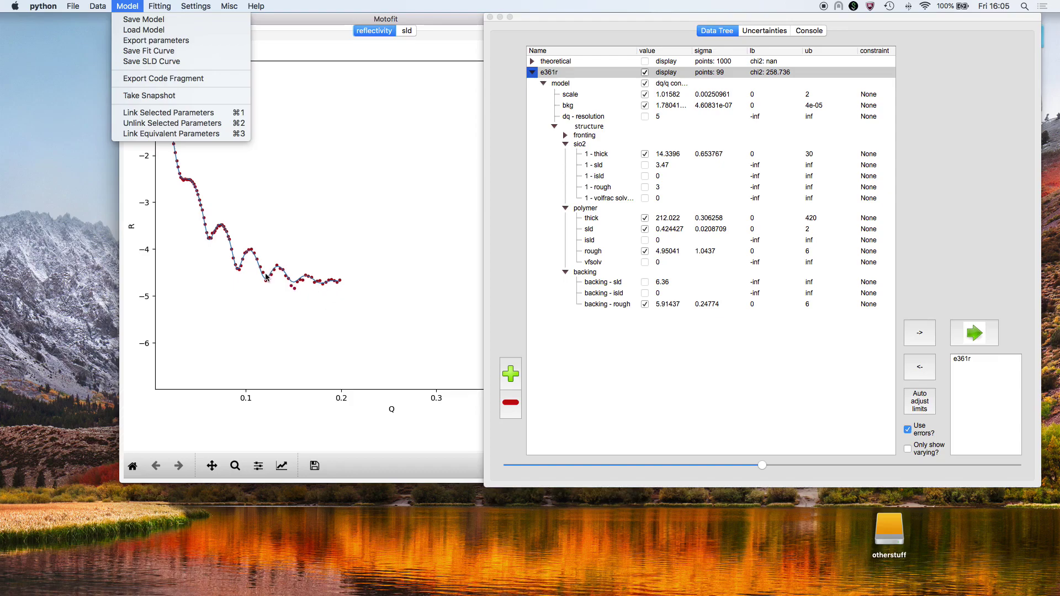
click(217, 118)
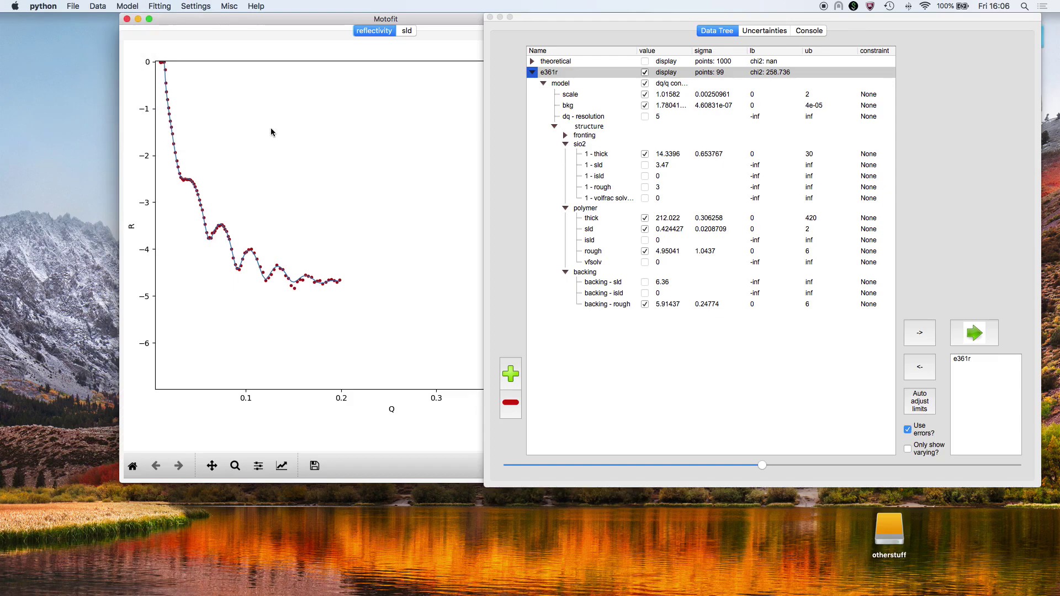